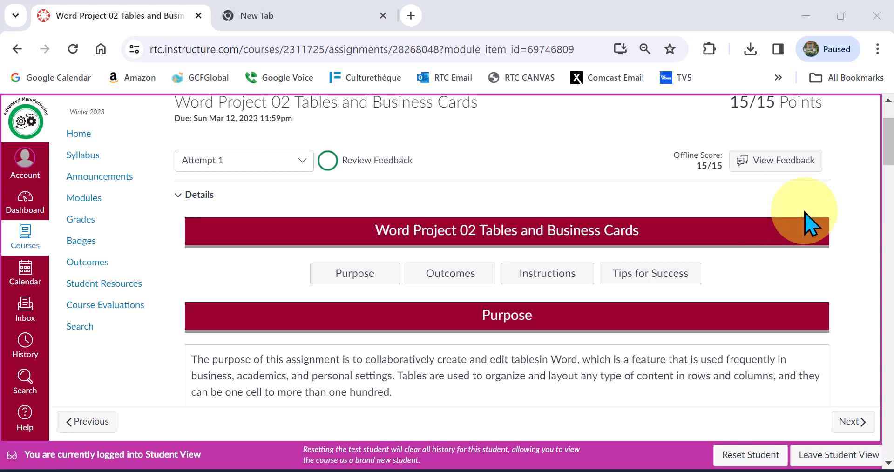
Switch from the assignment's instructions to Word and create a new blank document.
left_click_drag(889, 161, 890, 233)
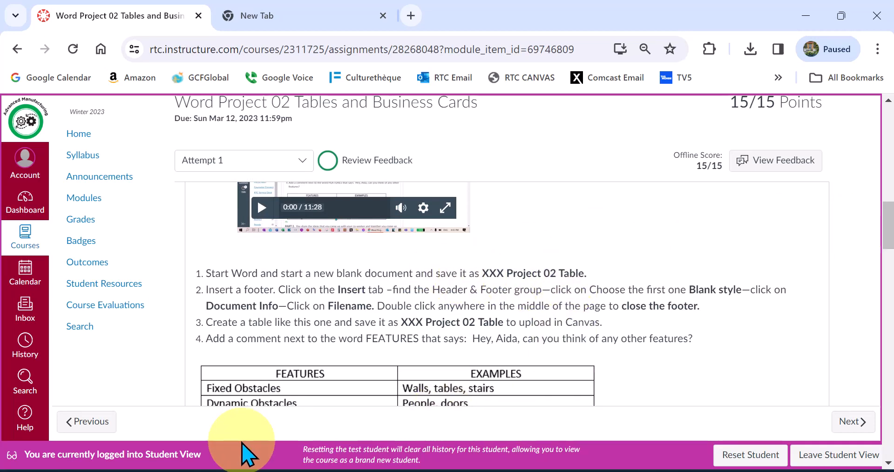
left_click(170, 471)
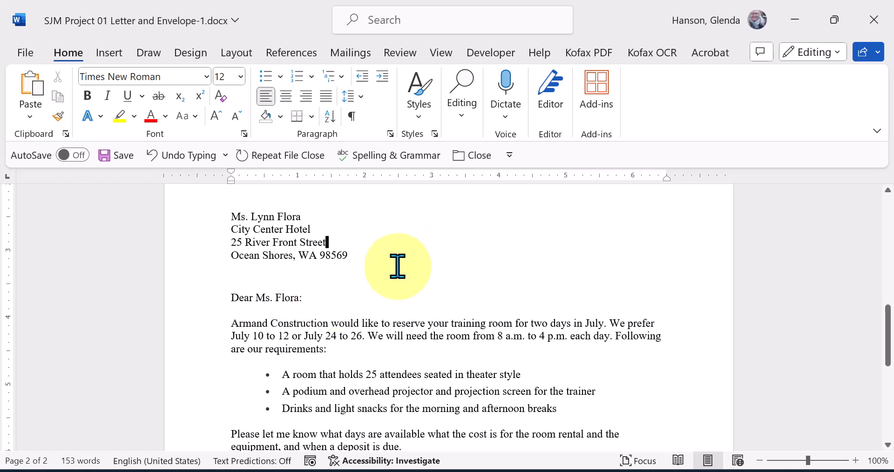
left_click(28, 54)
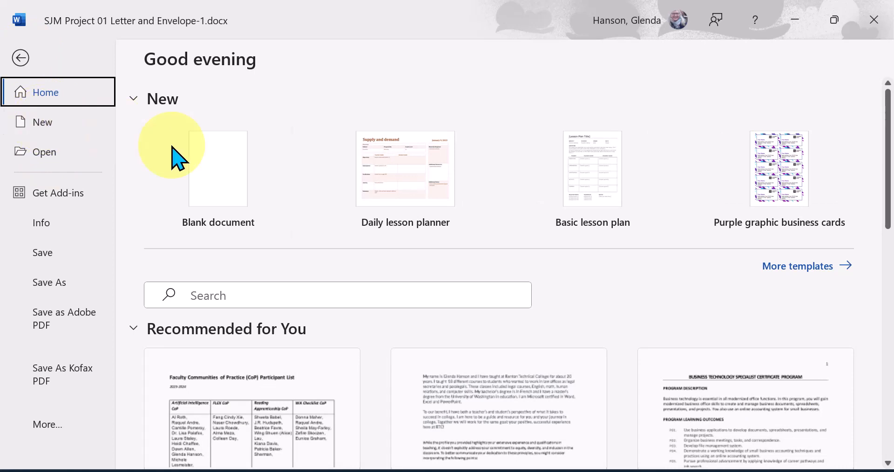
left_click(237, 184)
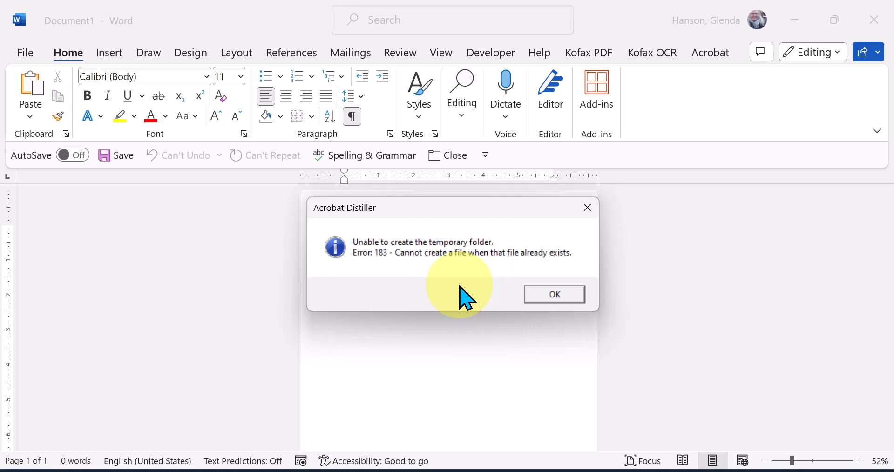
left_click(561, 295)
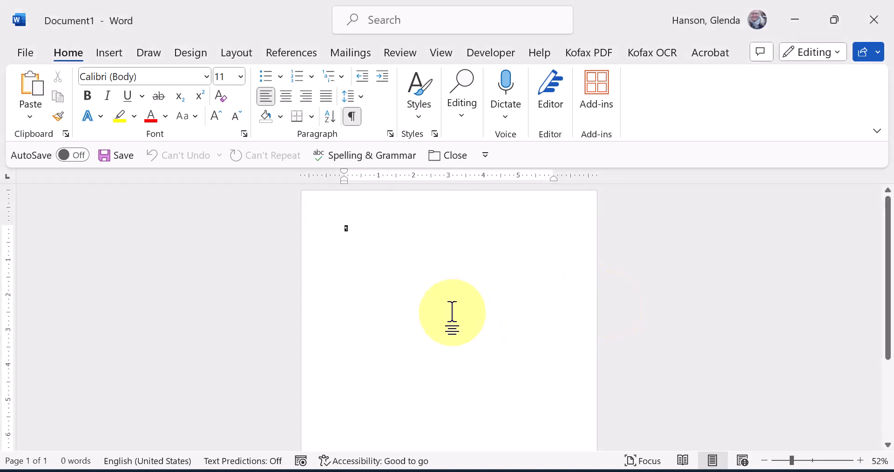
Save the new document in the Downloads folder as GRH Project 02 Table.
left_click(21, 57)
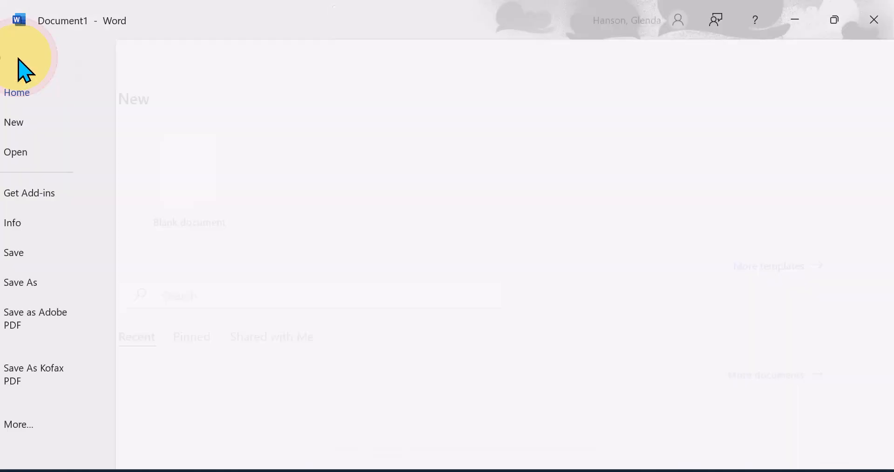
left_click(56, 282)
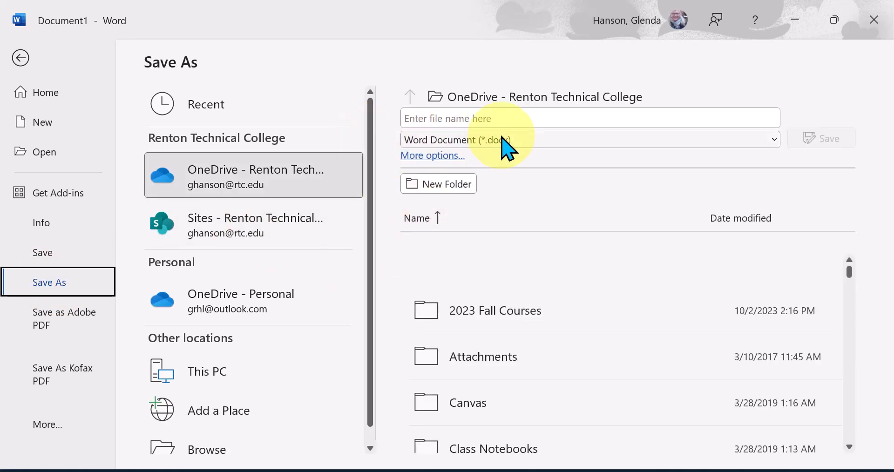
left_click_drag(367, 179, 371, 201)
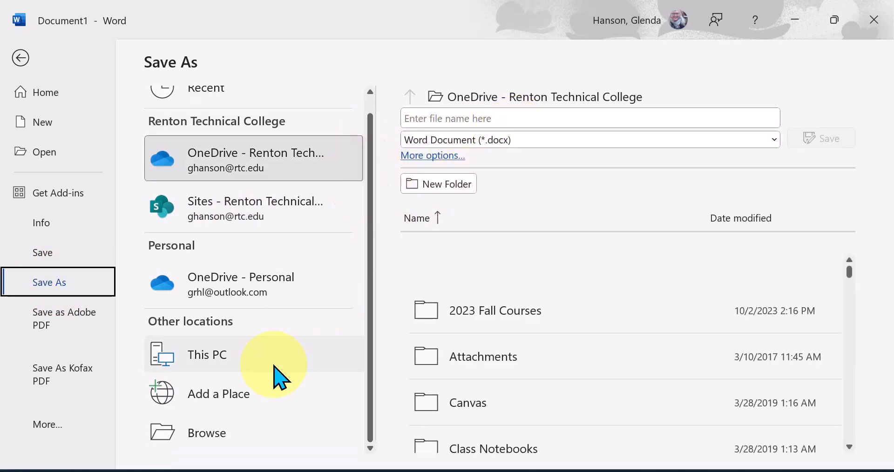
left_click(195, 434)
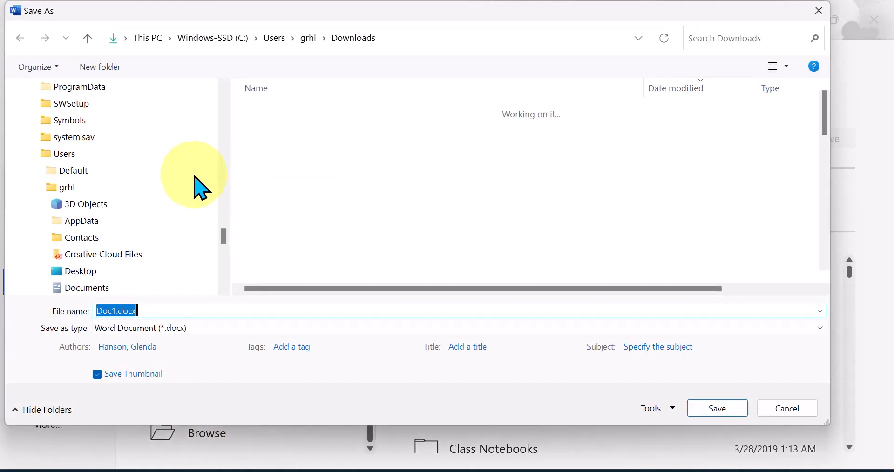
left_click_drag(225, 240, 223, 104)
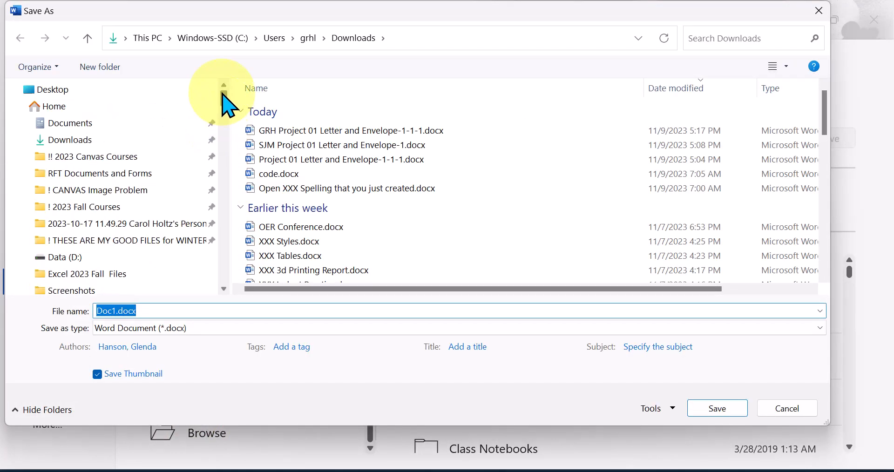
left_click(98, 140)
left_click(146, 308)
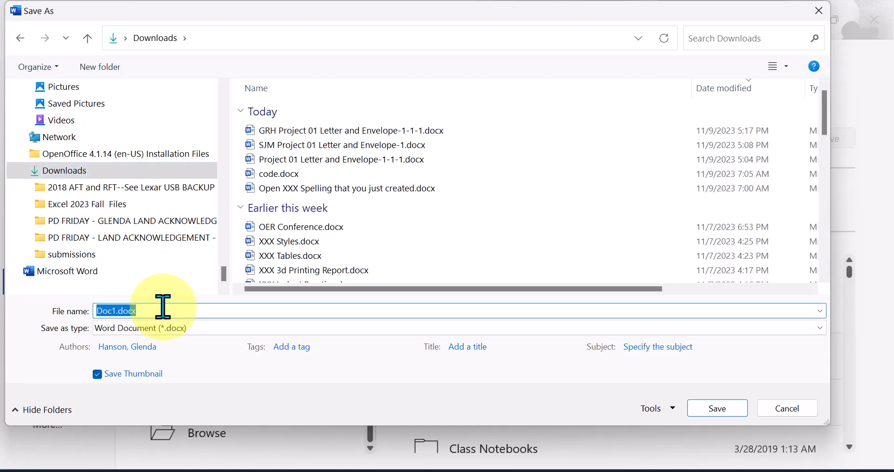
type("GRH Projec")
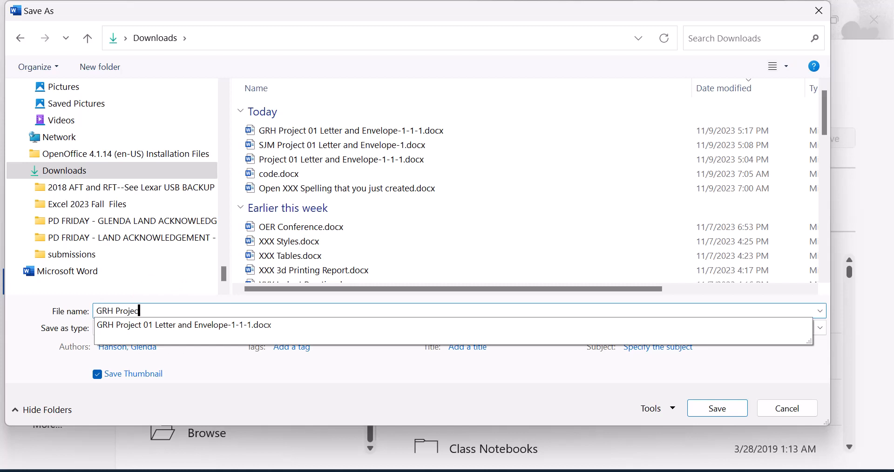
type("t 02 Table")
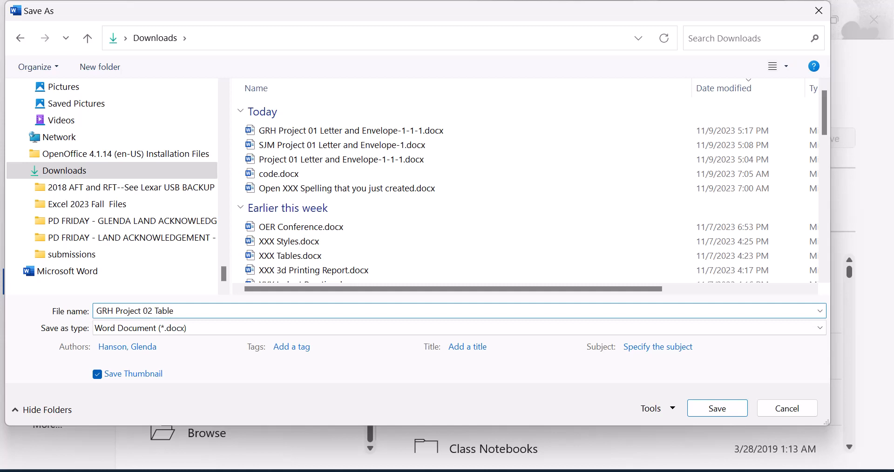
key("Escape")
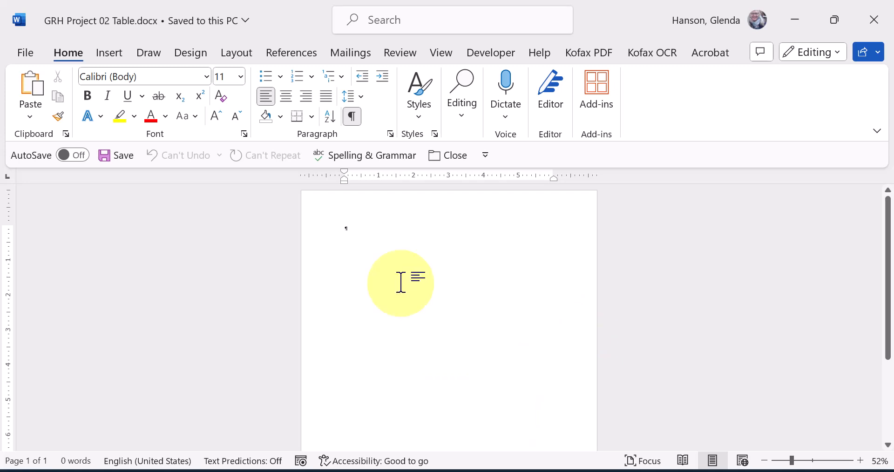
Insert a Blank-style footer containing the document's file path and return to the document body.
left_click(111, 55)
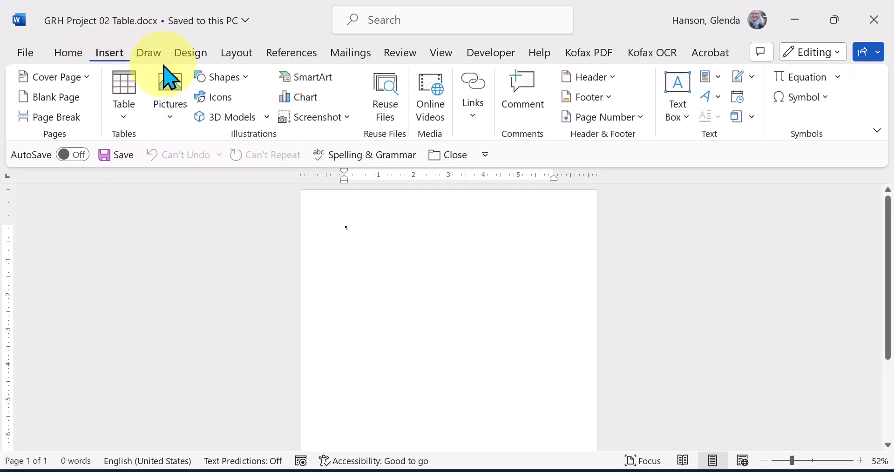
left_click(603, 100)
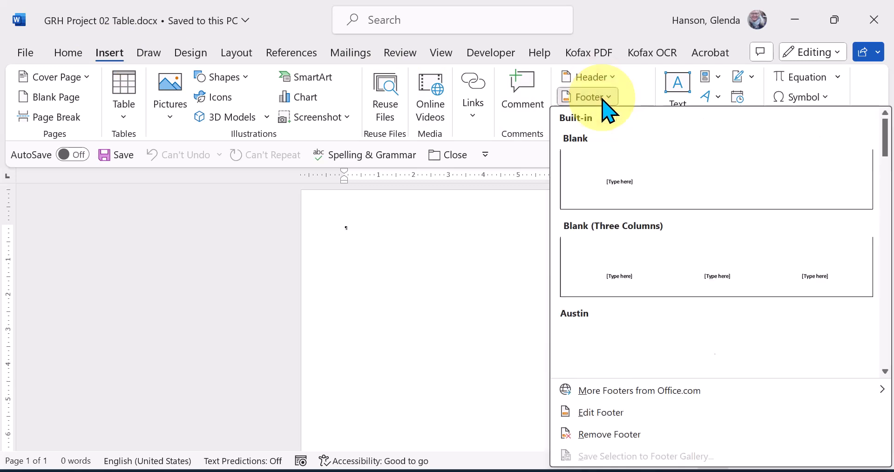
left_click(623, 185)
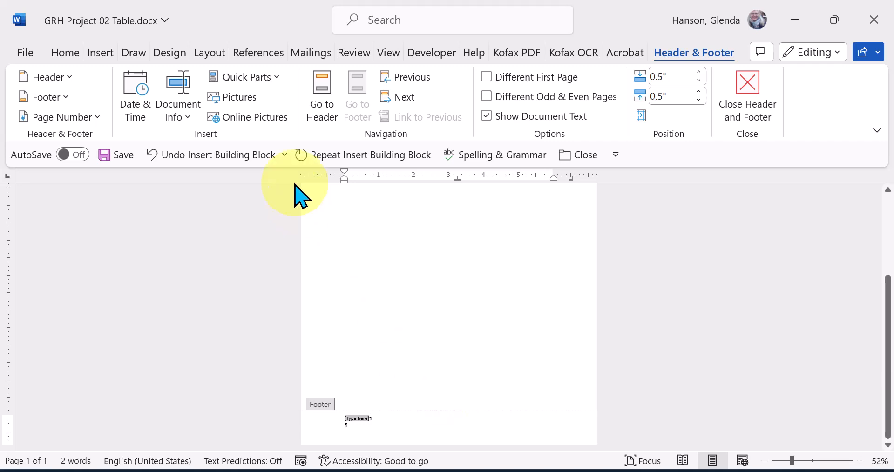
left_click(184, 117)
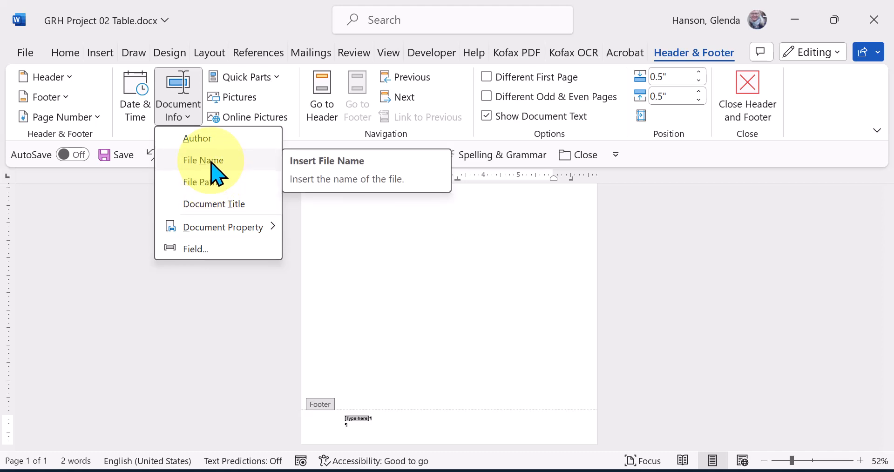
left_click(209, 184)
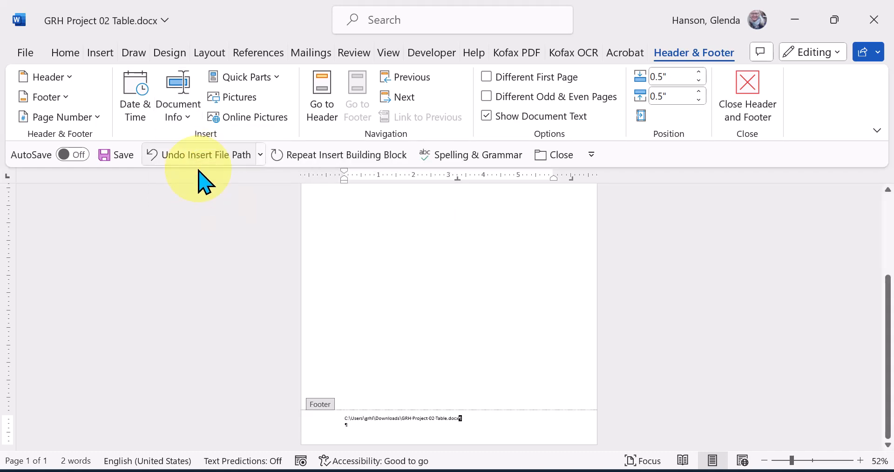
left_click(652, 412)
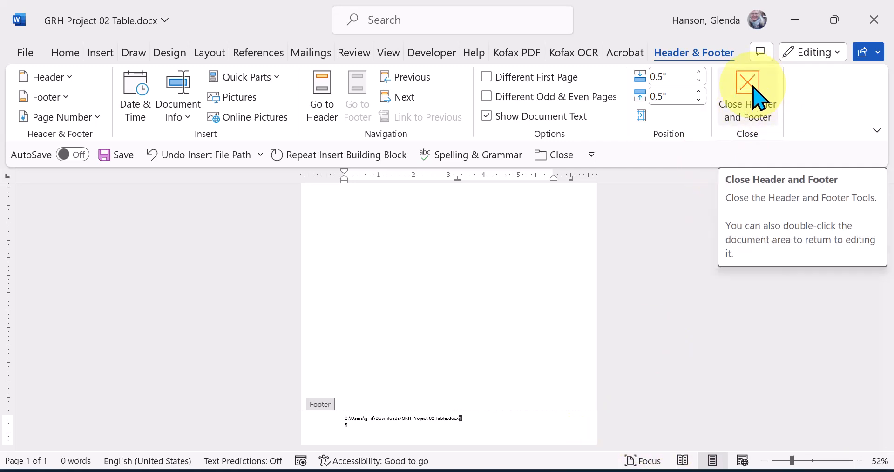
double_click(422, 294)
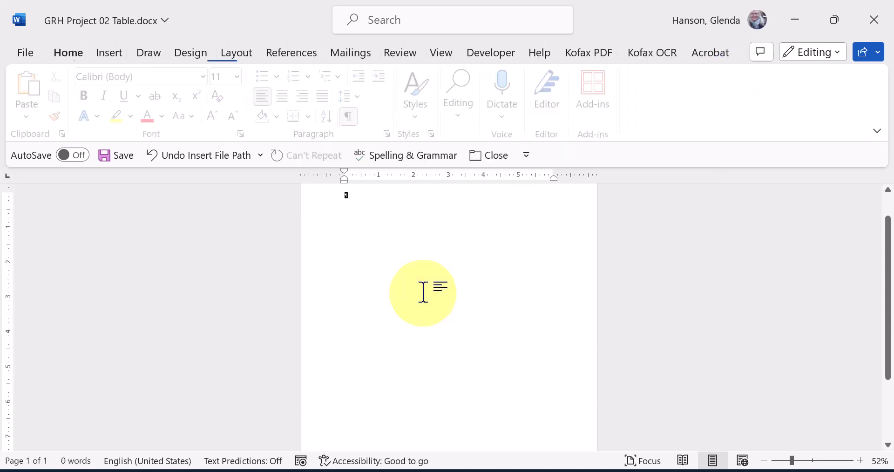
Inspect the file path in the page footer at 88% zoom.
left_click_drag(887, 316, 891, 404)
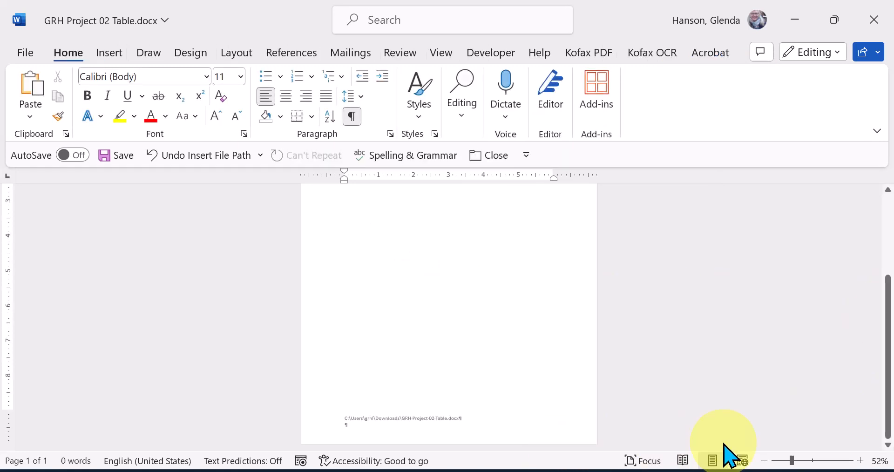
left_click(794, 461)
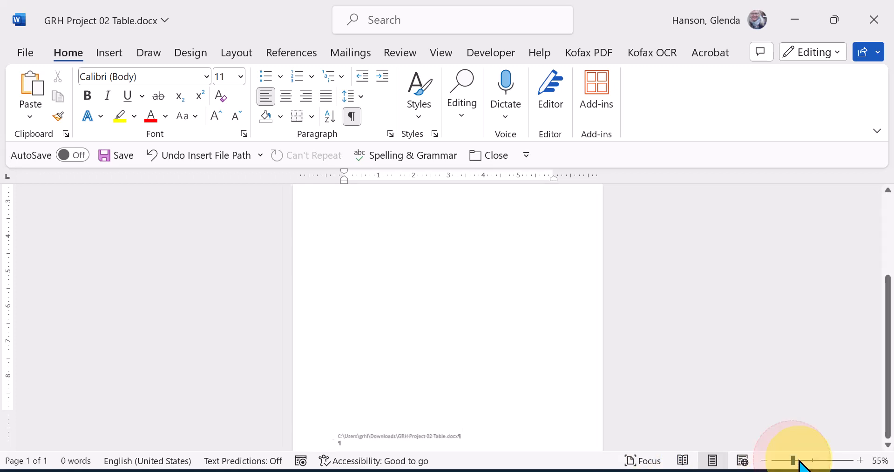
left_click_drag(800, 460, 807, 461)
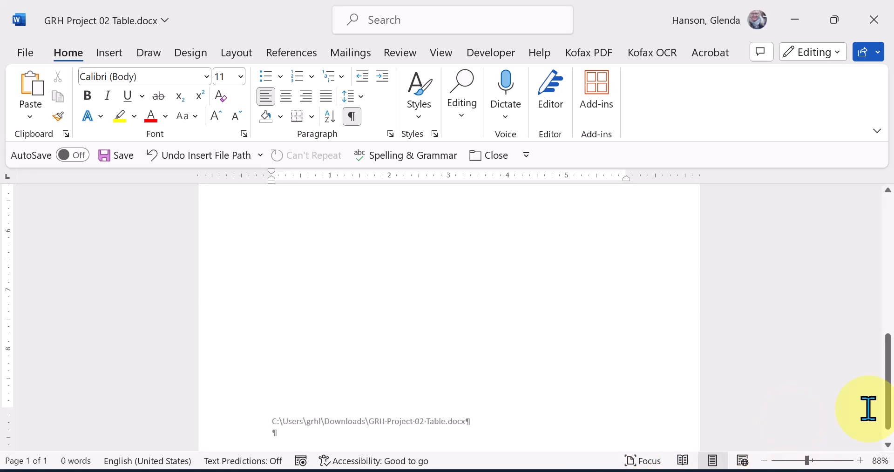
scroll(877, 419, "down", 1)
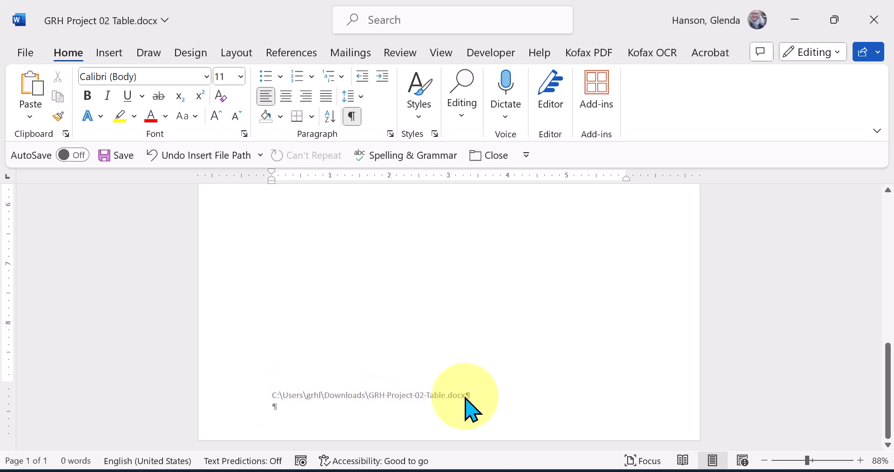
left_click_drag(891, 394, 891, 361)
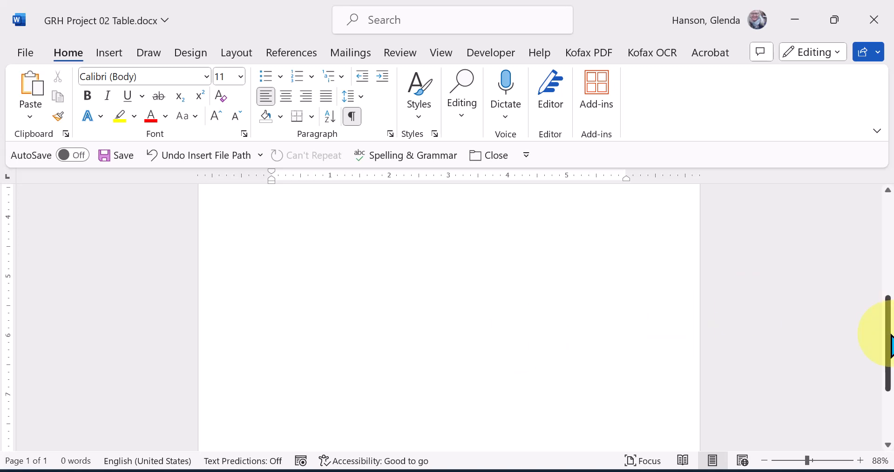
left_click_drag(888, 334, 892, 312)
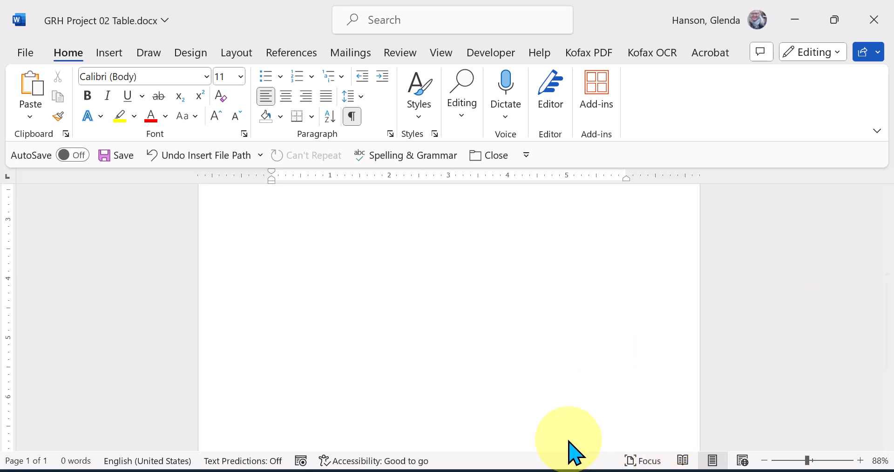
Switch to the Canvas assignment page in Chrome and review the sample FEATURES and EXAMPLES table.
left_click(568, 440)
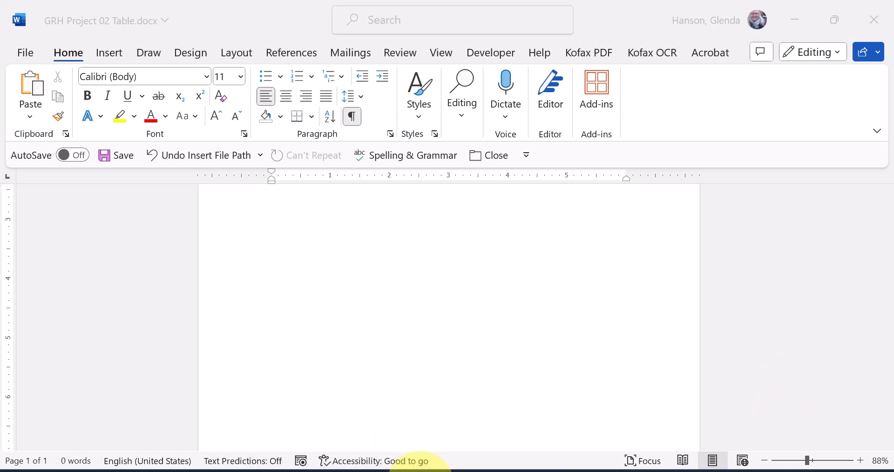
mouse_move(421, 471)
left_click(489, 431)
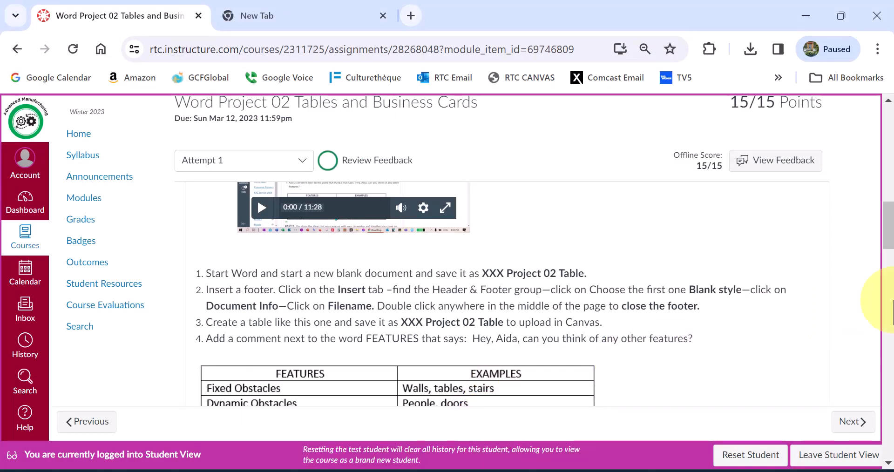
left_click_drag(887, 232, 892, 246)
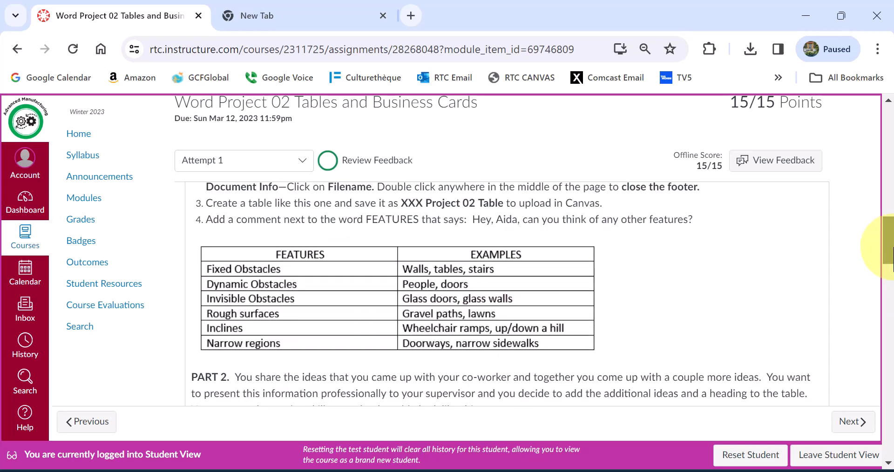
left_click_drag(892, 247, 892, 251)
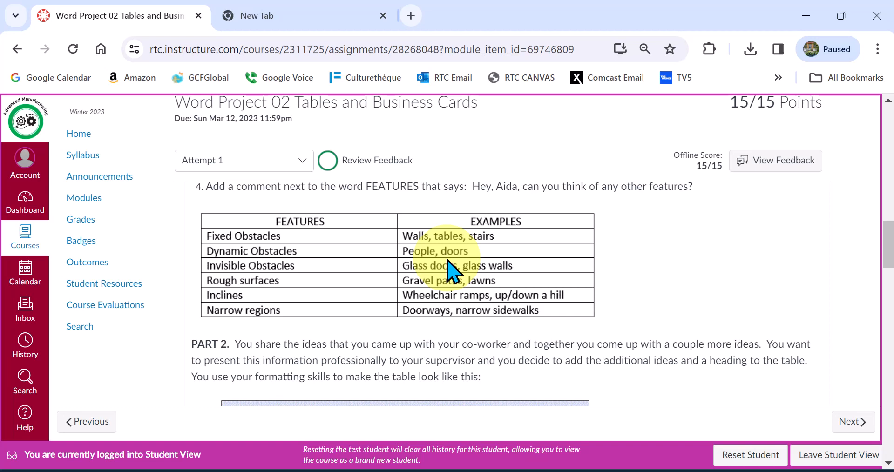
Arrange the assignment page and the GRH Project 02 Table document side by side, with the browser on the left half.
key("super")
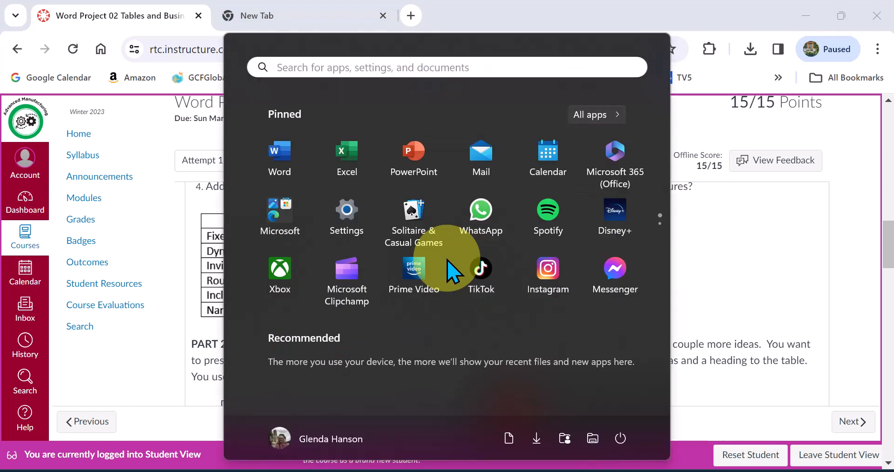
key("super")
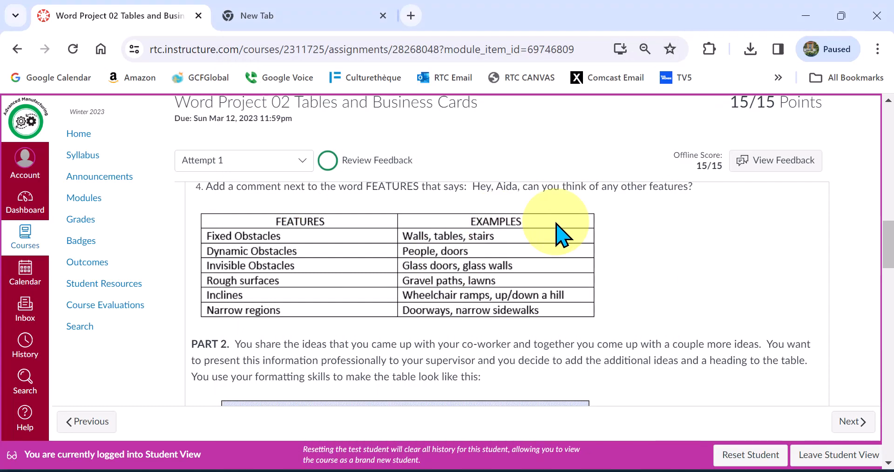
key("super+Left")
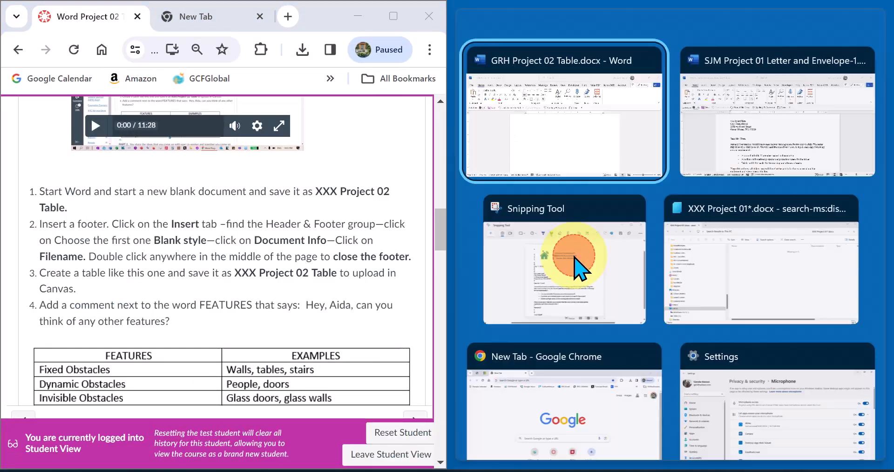
left_click(597, 151)
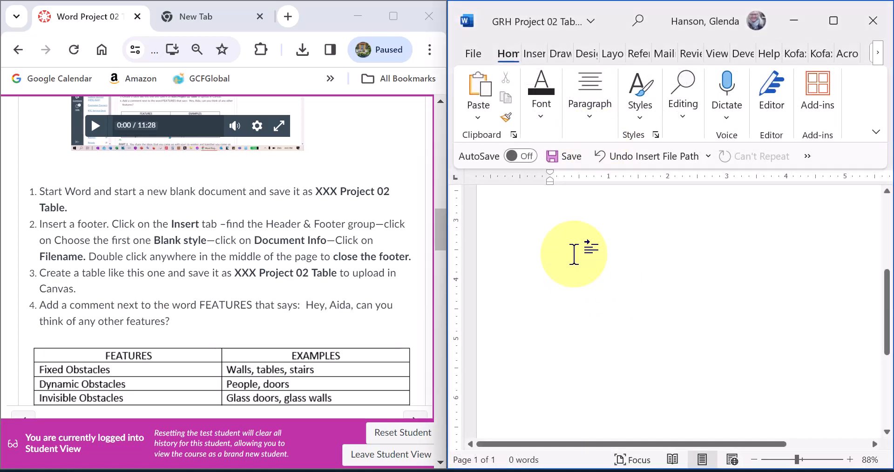
Insert a table with two columns and five rows in the document body.
left_click(534, 57)
left_click(522, 116)
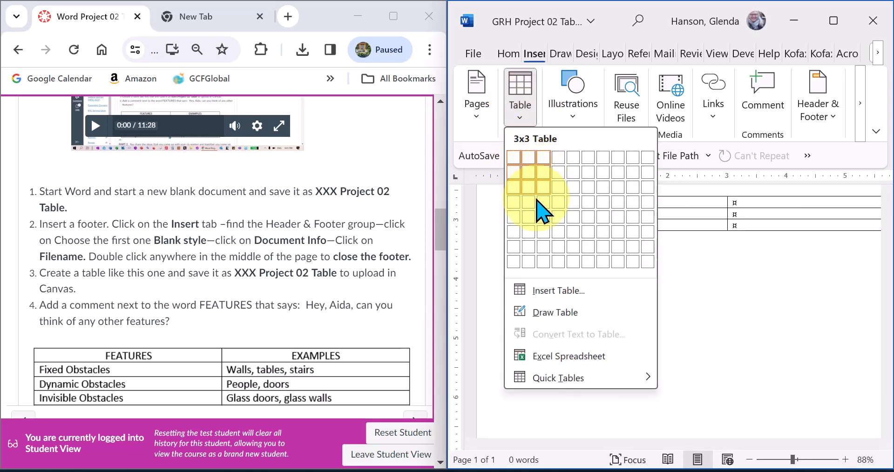
left_click(532, 219)
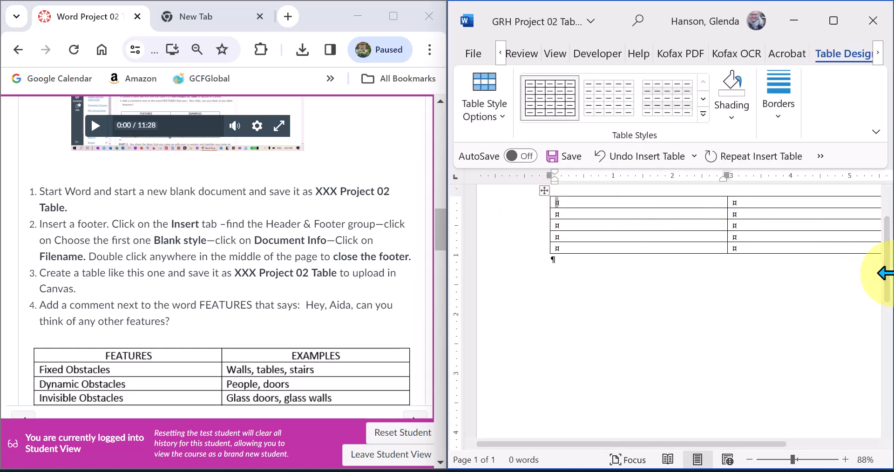
Enter the column headings FEATURES and EXAMPLES in the table's first row.
left_click_drag(887, 279, 886, 253)
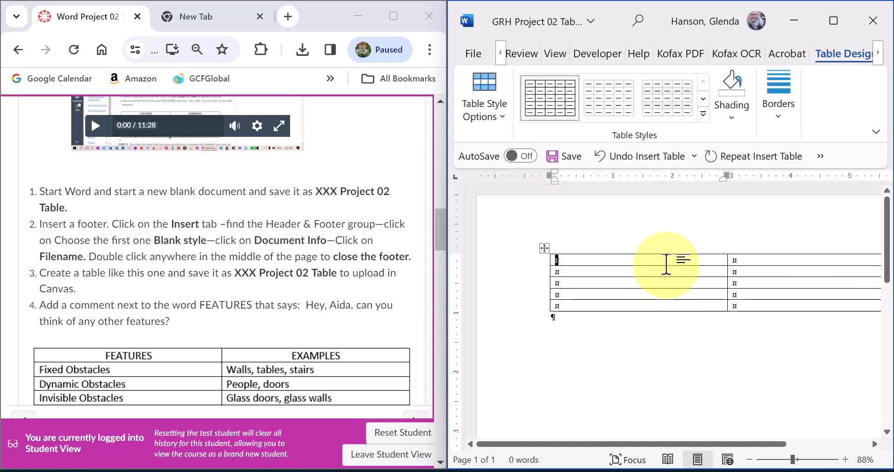
type("Fe")
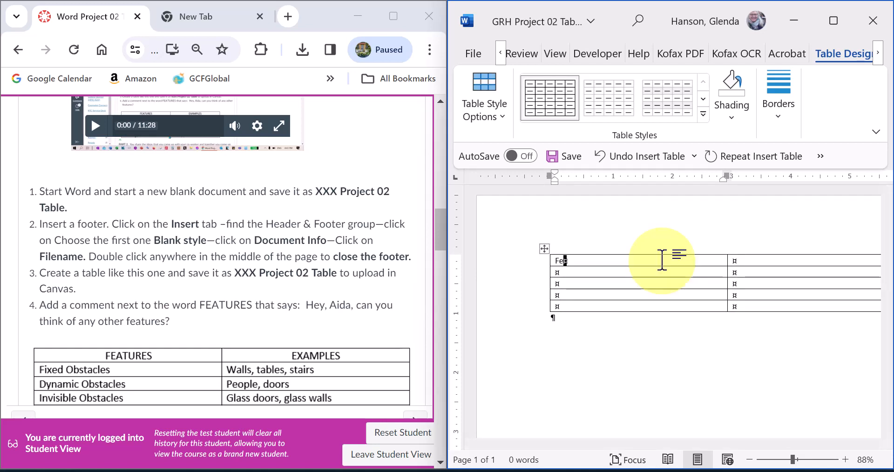
key("BackSpace")
key("BackSpace")
type("FE")
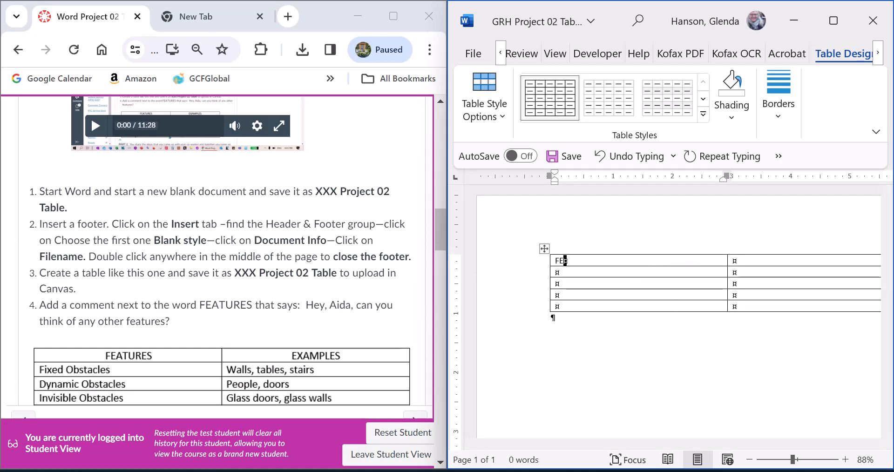
type("ATURES")
key("Tab")
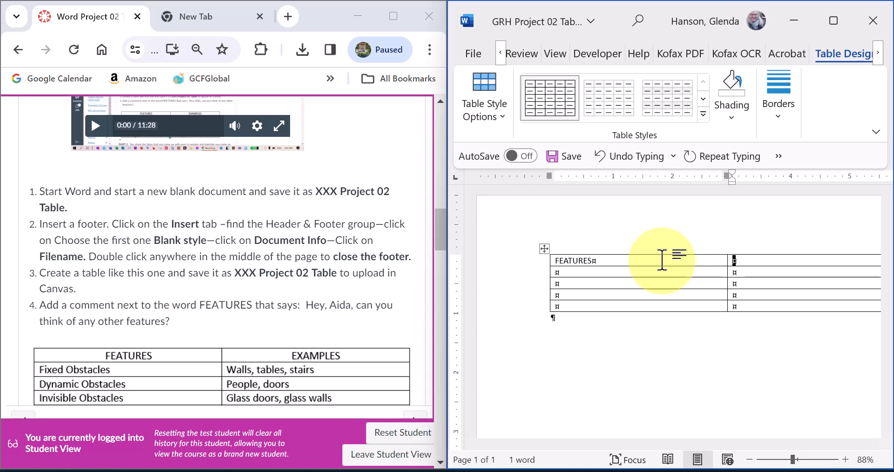
type("EXAM")
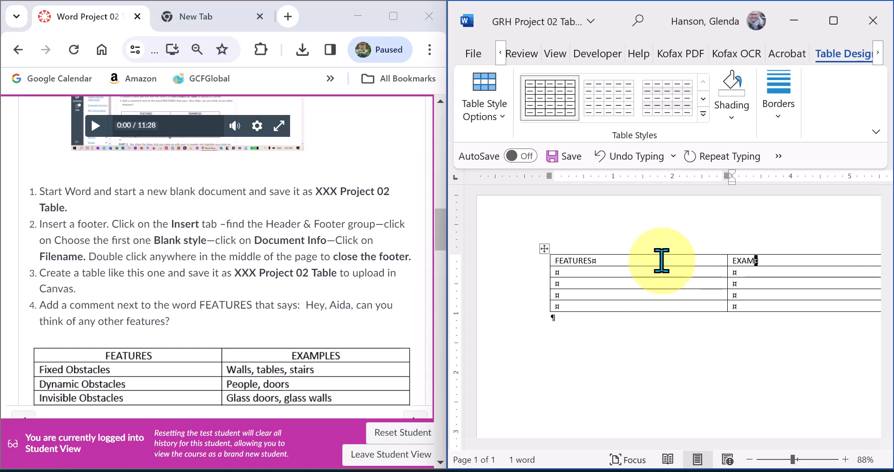
type("PLES")
key("Tab")
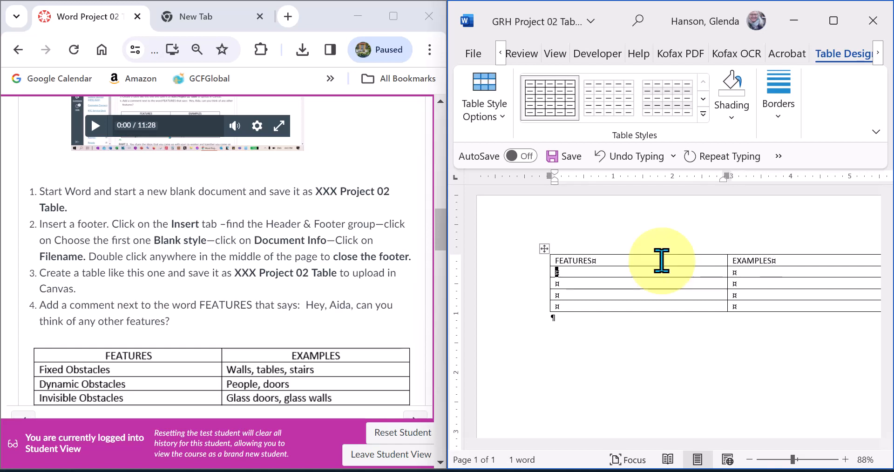
Fill the second row with "Fixed Obstacles" and "Walls, tables, stairs".
type("Fix")
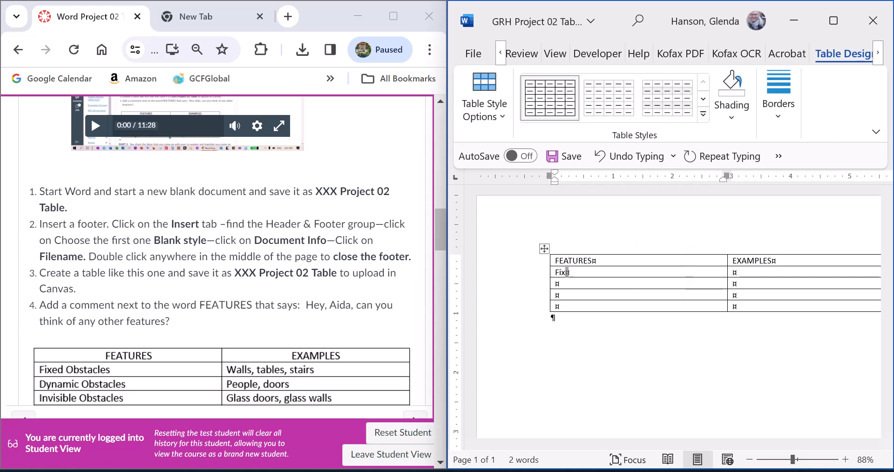
type("ed Obst")
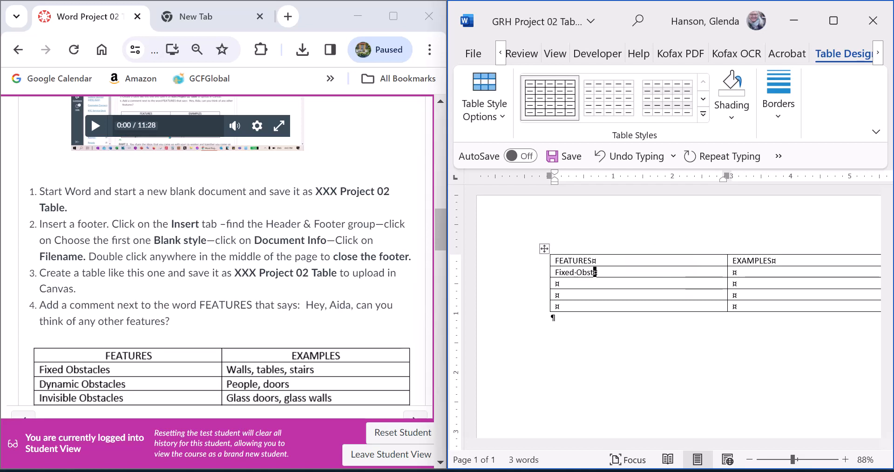
type("acles")
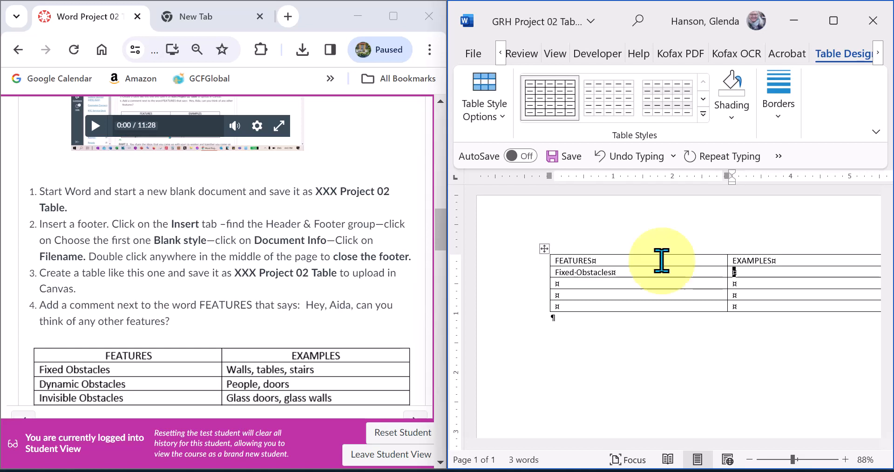
key("Tab")
type("Wall")
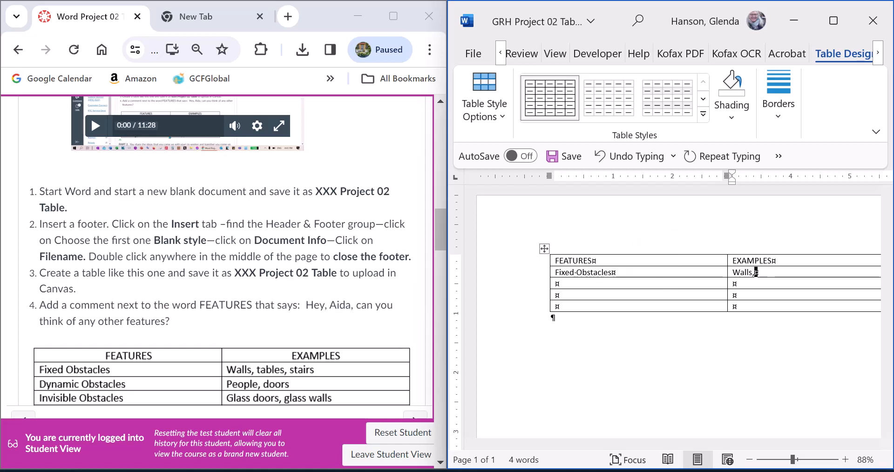
type("s, tables, stairs")
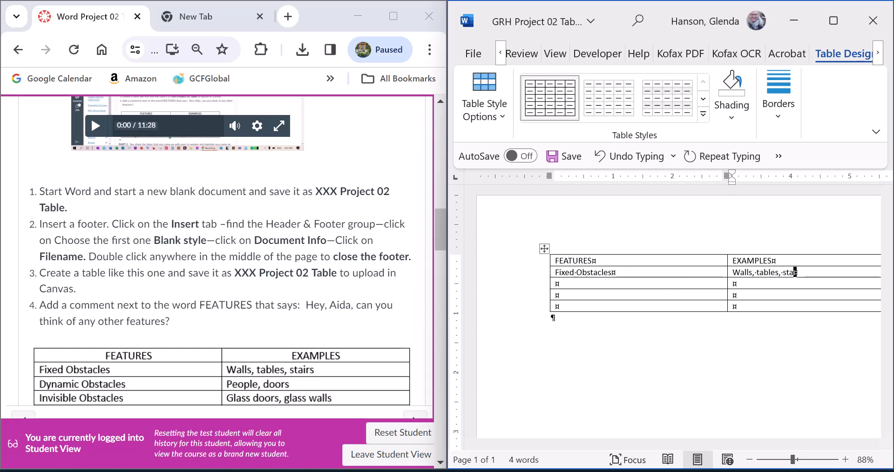
key("Tab")
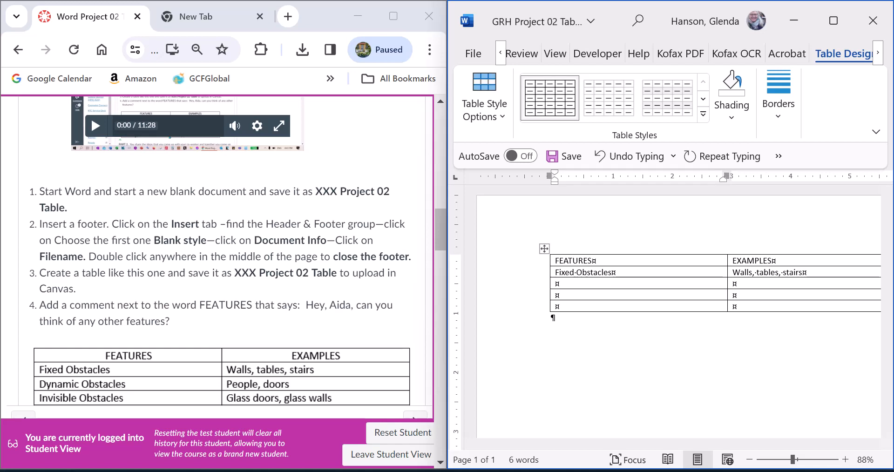
Fill the third row with "Dynamic Obstacles" and "People, doors", copying the word Obstacles from the row above.
type("Dynamic")
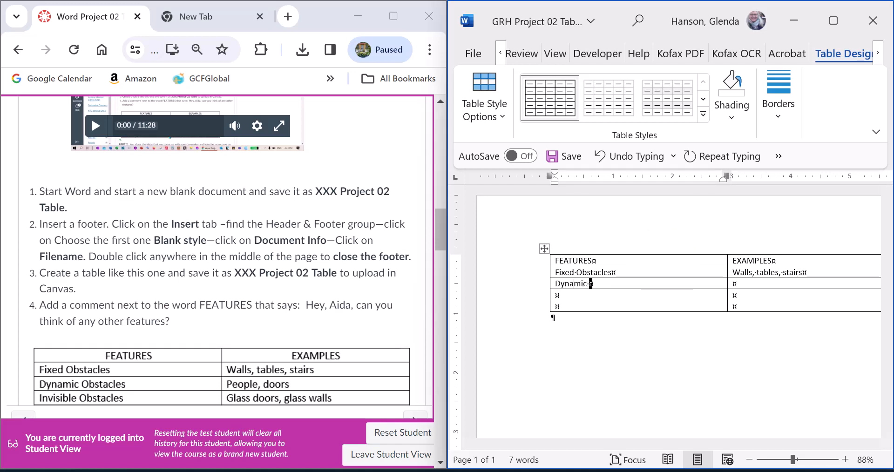
double_click(607, 273)
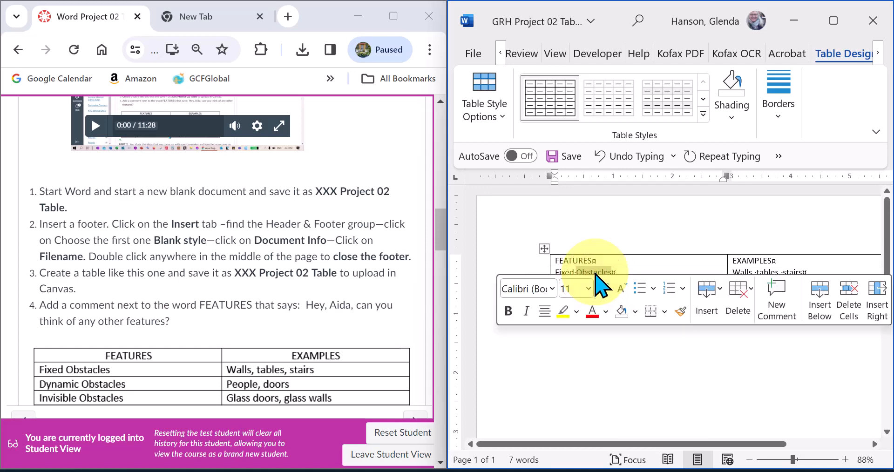
key("ctrl+c")
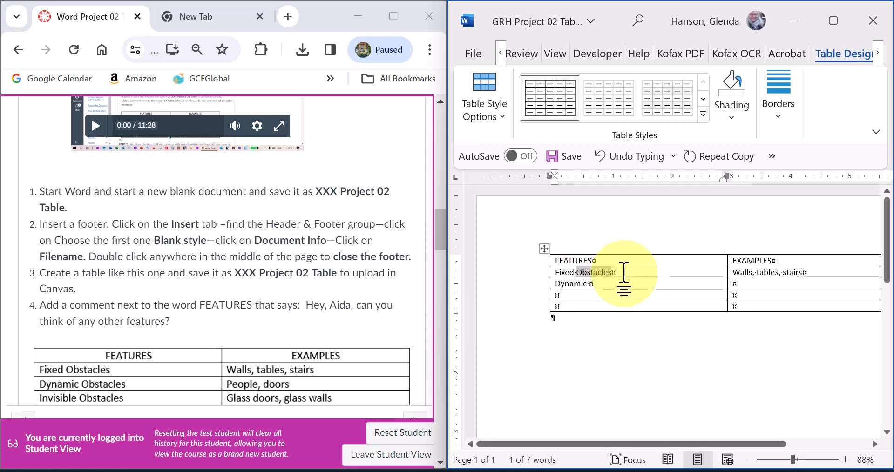
left_click(605, 285)
key("ctrl+v")
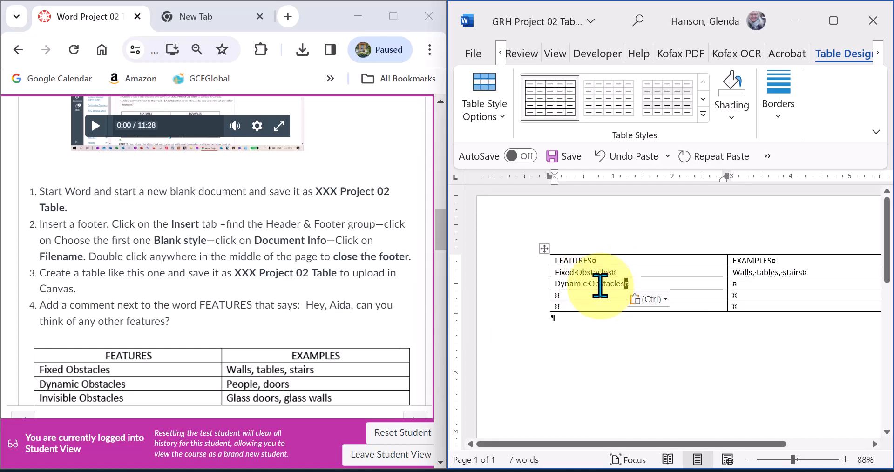
left_click(738, 282)
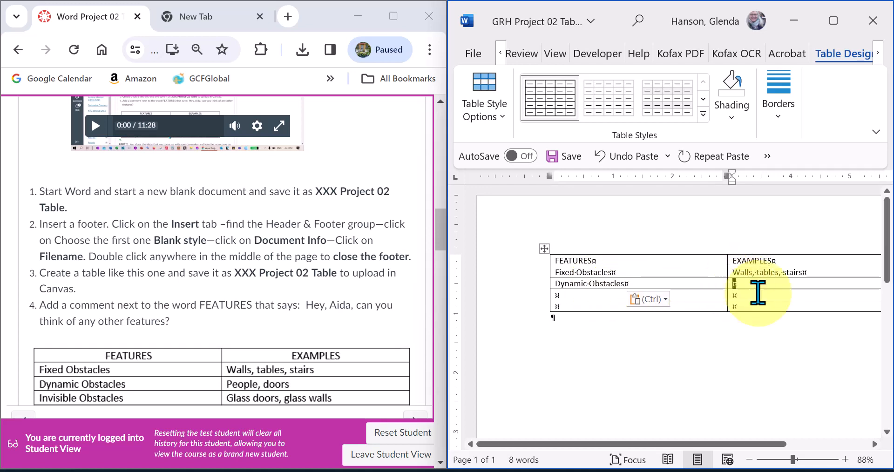
type("Peop")
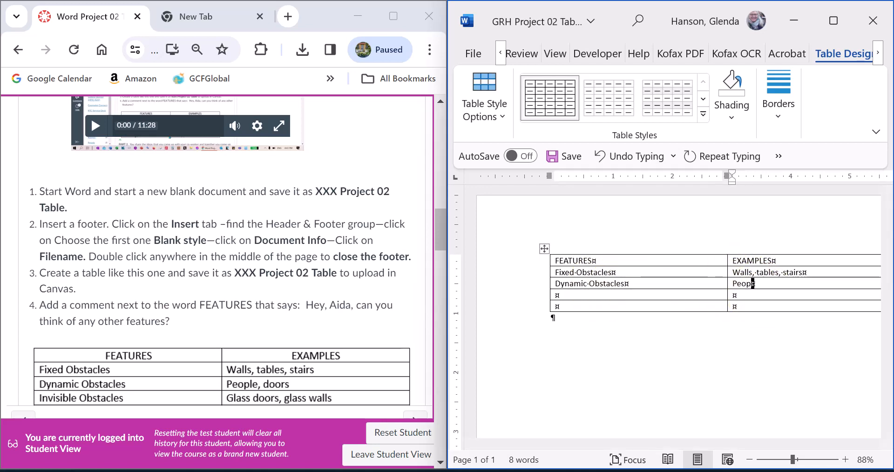
type("le, doors")
key("Tab")
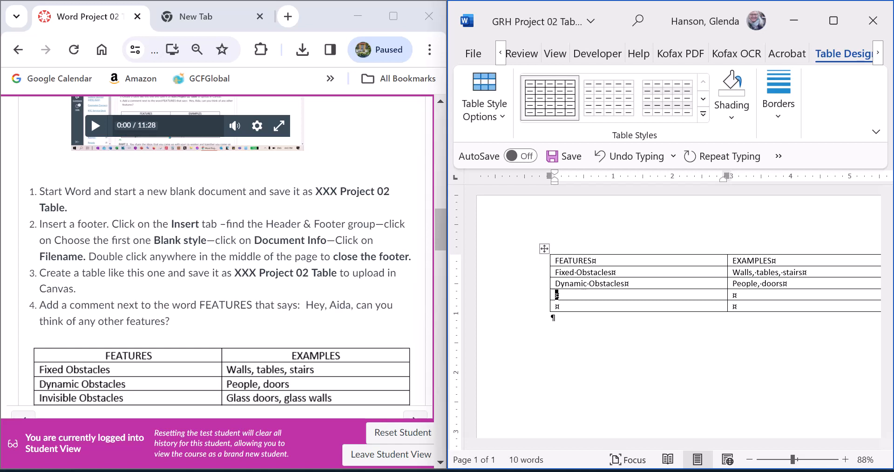
Fill the fourth row with "Invisible Obstacles" and "Glass doors, glass walls", pasting the copied word Obstacles.
type("Invisible")
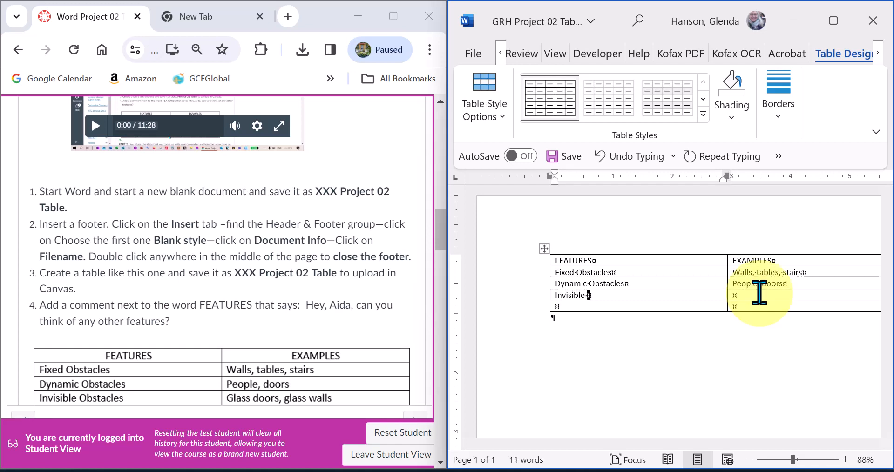
key("ctrl+v")
left_click(759, 294)
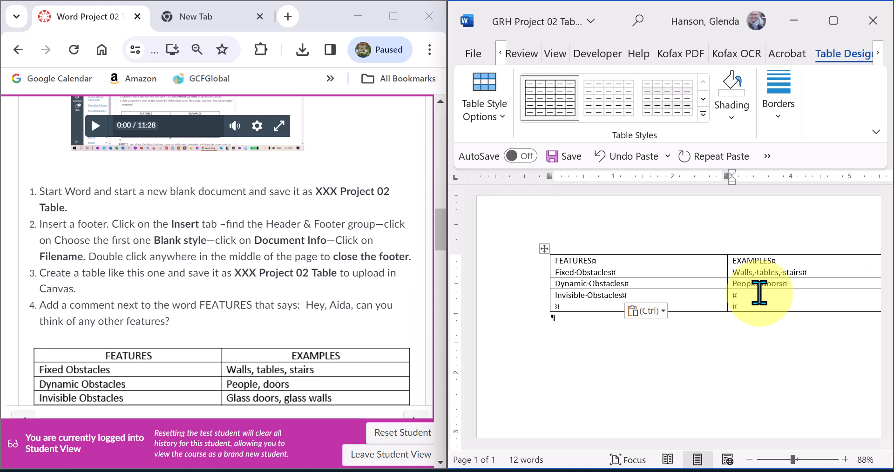
type("Glass d")
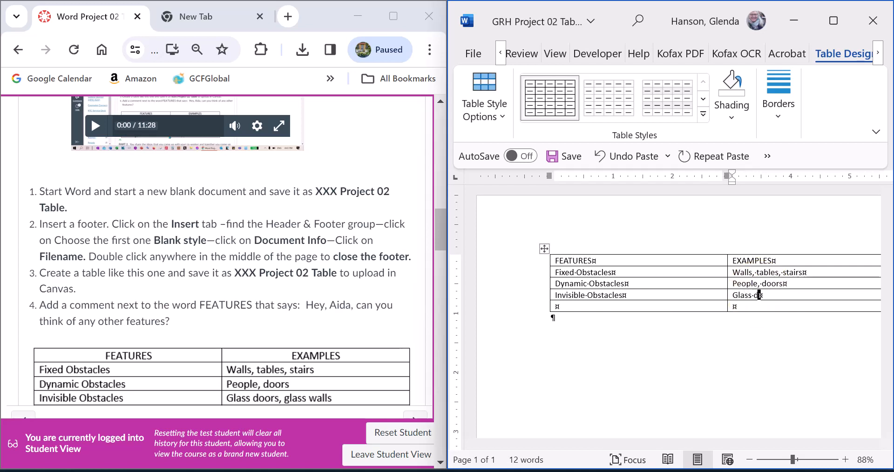
type("oors, glass")
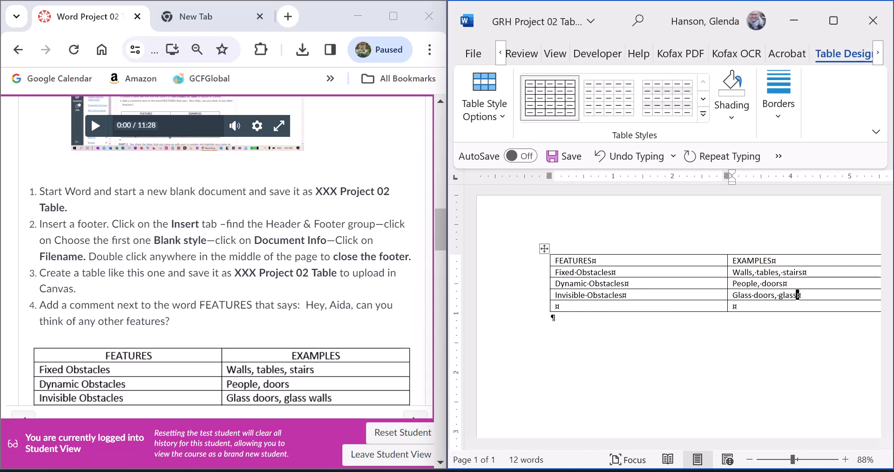
type(" walls")
key("Tab")
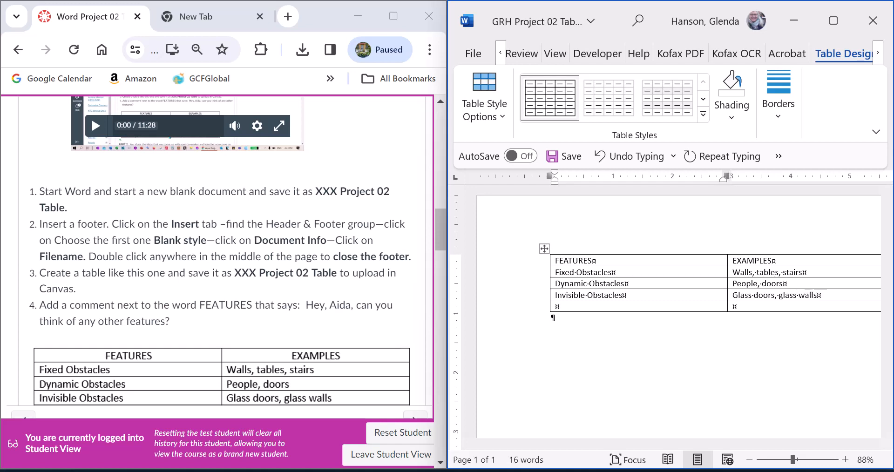
Fill the fifth row with "Rough surfaces" and "Gravel paths, lawns" from the sample table, and add a new row below it.
left_click_drag(443, 242, 458, 254)
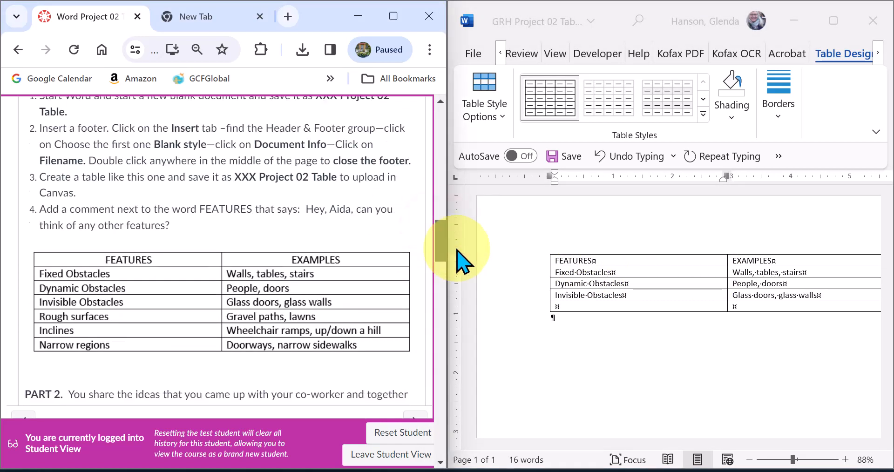
left_click(568, 307)
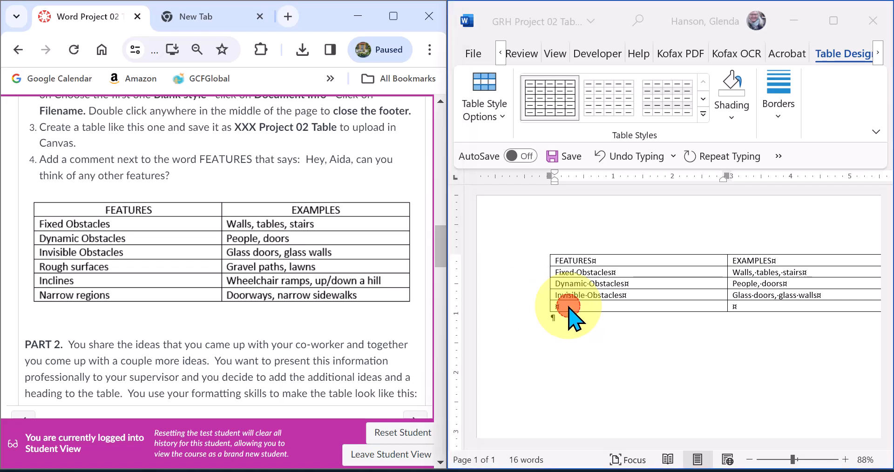
type("Roug")
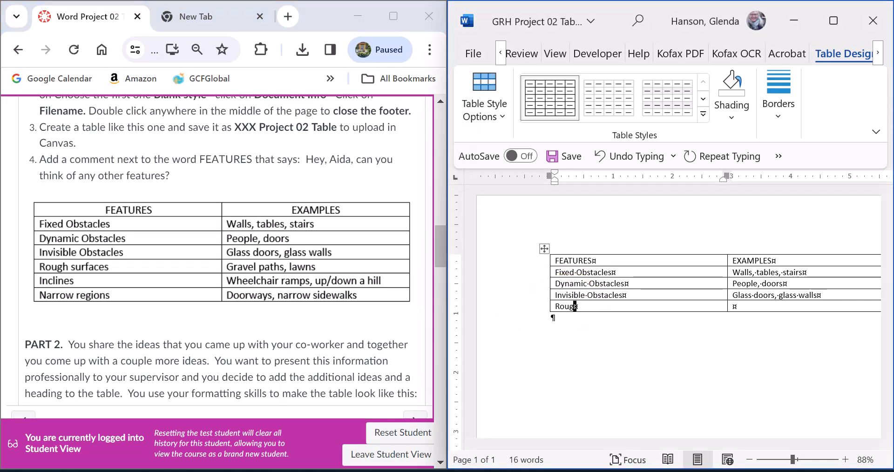
type("h surfaces")
key("Tab")
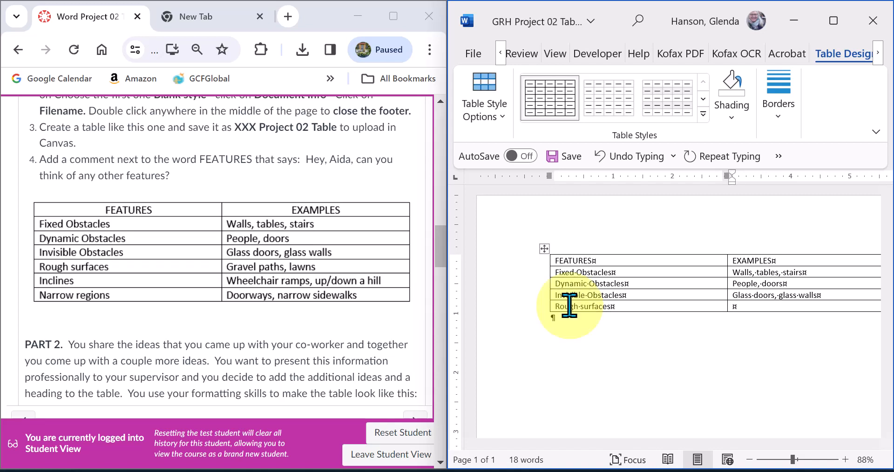
type("G")
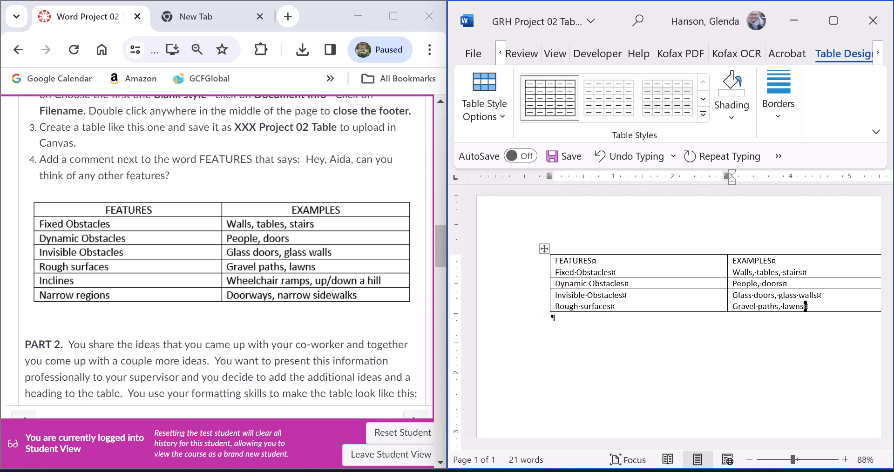
type("ravel paths, lawns")
key("Tab")
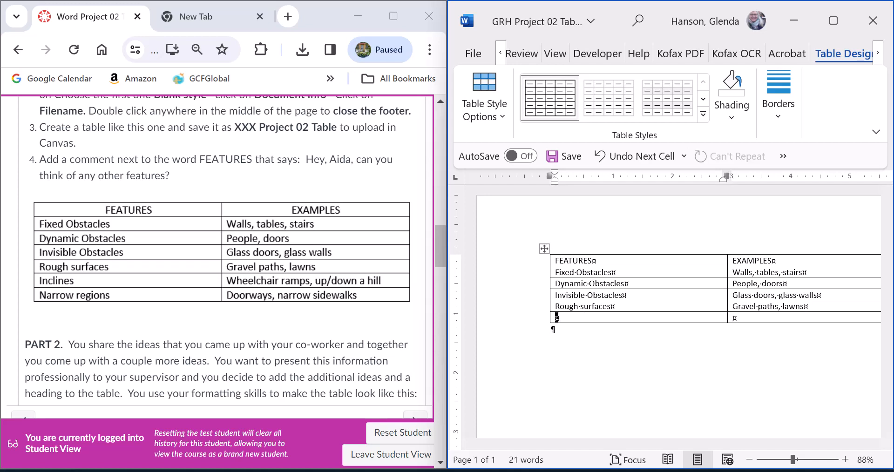
Fill the sixth row with "Inclines" and "Wheelchair ramps, up/down a hill", and add another row below it.
type("Inclines")
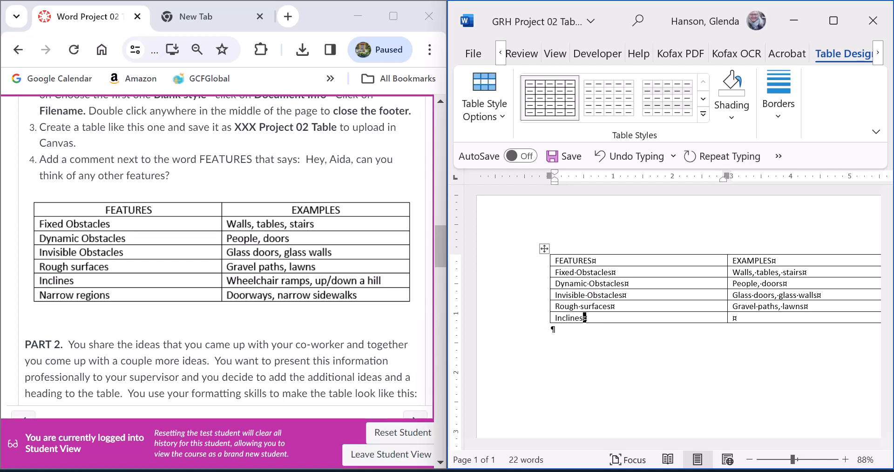
key("Tab")
type("Wha")
type("elchair")
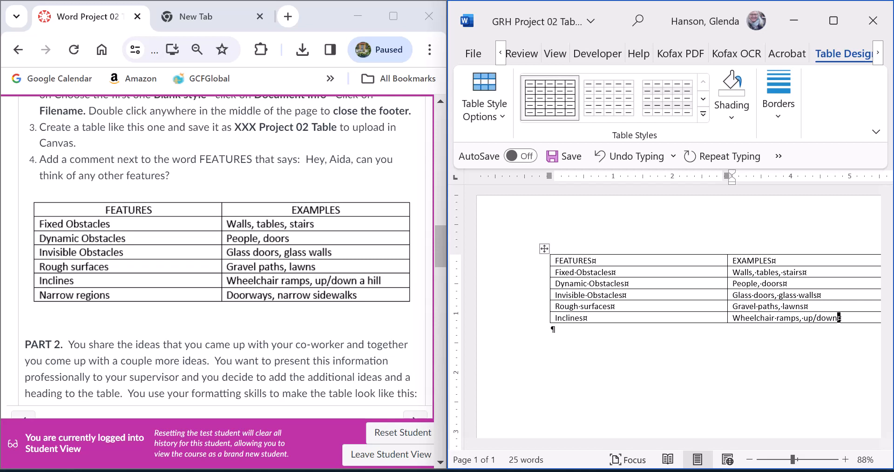
key("Tab")
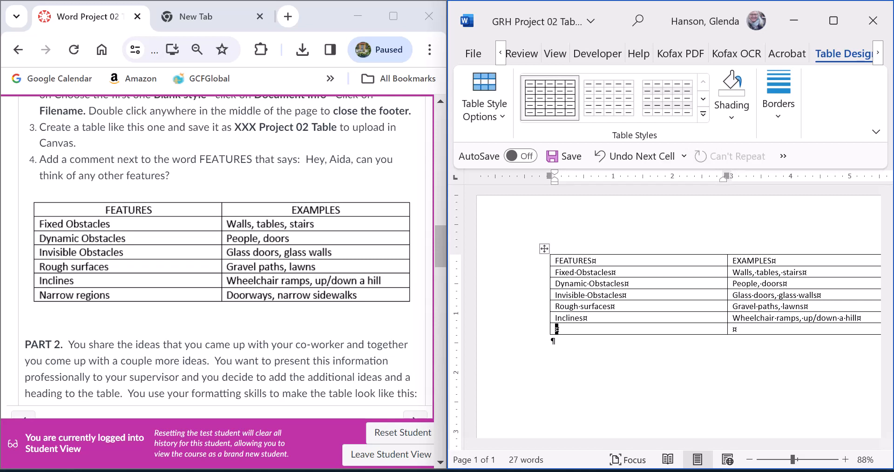
Fill the last row with "Narrow regions" and "Doorways, narrow sidewalks", and start a new line in its second cell.
type("Narrow regions")
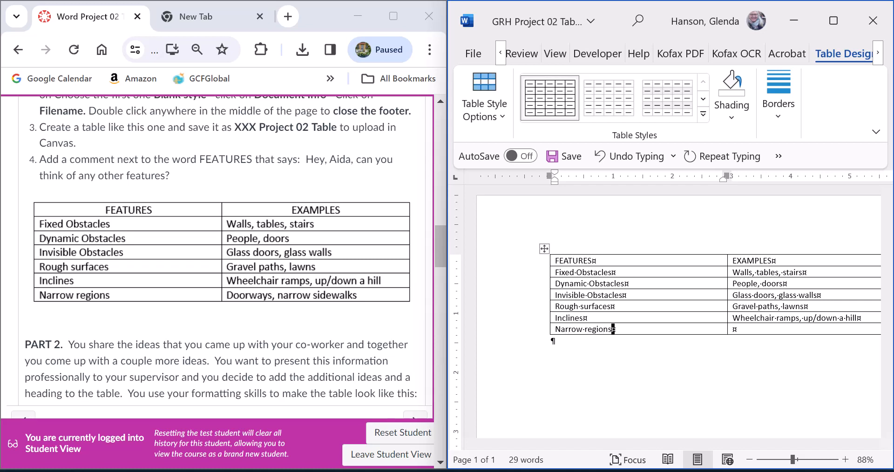
key("Tab")
type("Doorw")
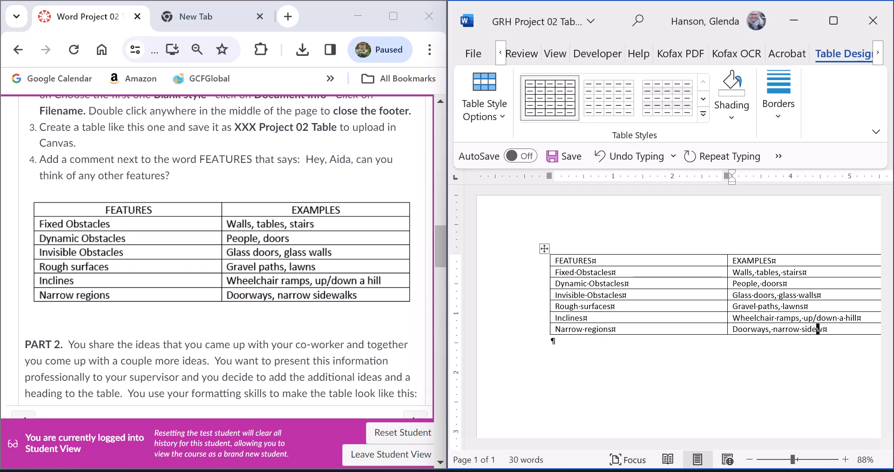
key("Return")
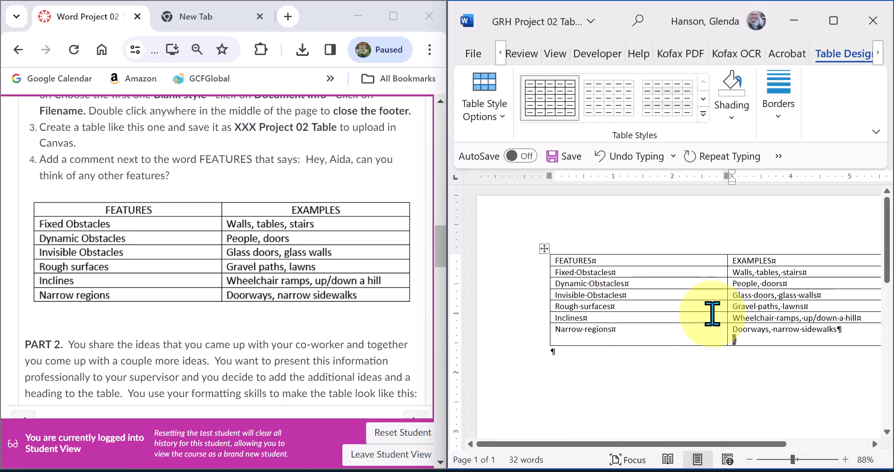
Review the Part 2 sample table in the instructions and remove the blank line below "Doorways, narrow sidewalks".
left_click_drag(886, 267, 887, 269)
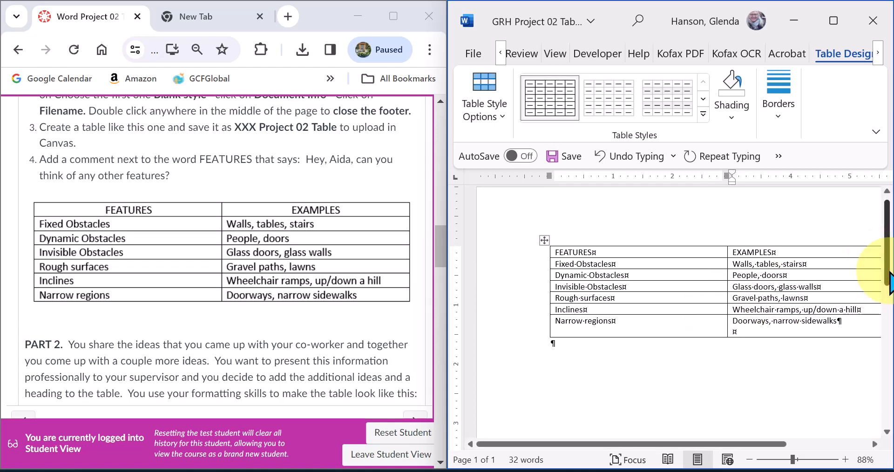
left_click_drag(442, 259, 446, 286)
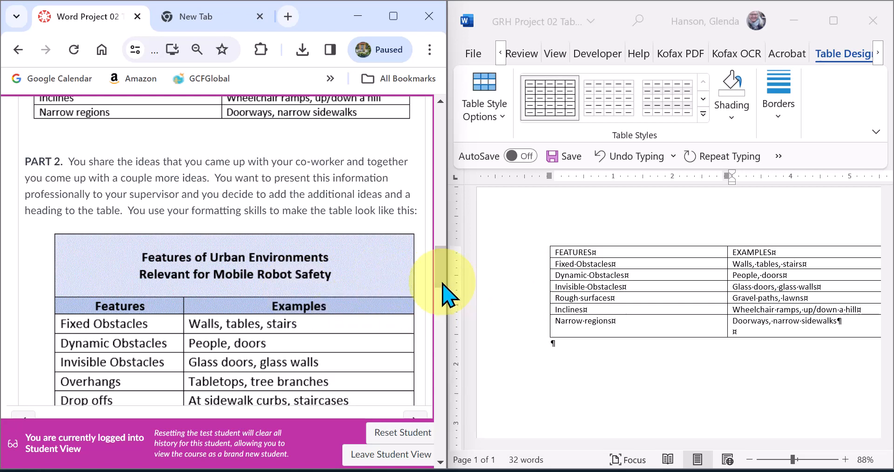
left_click_drag(441, 292, 442, 303)
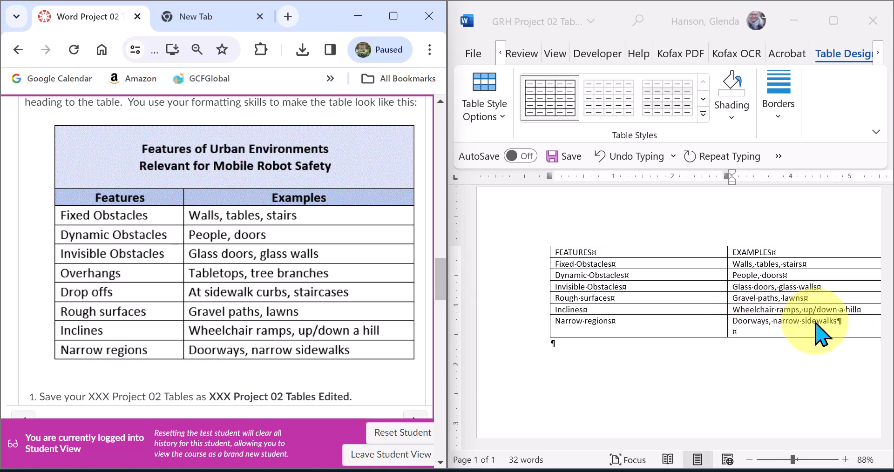
left_click(838, 321)
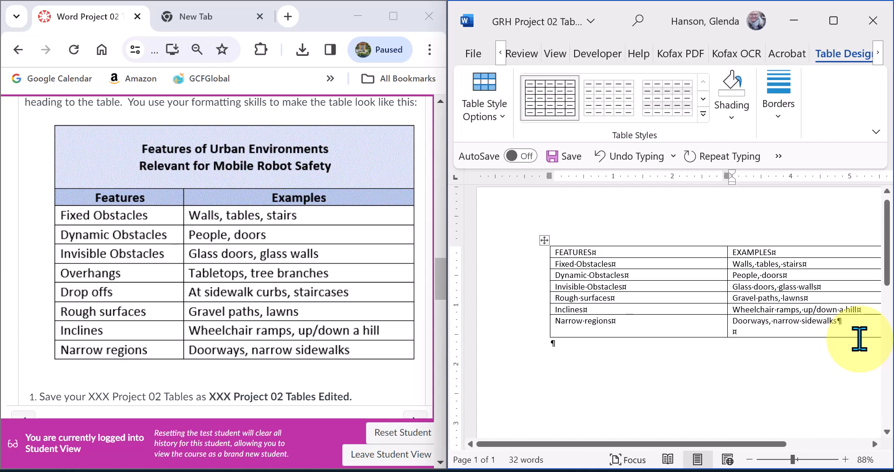
key("Delete")
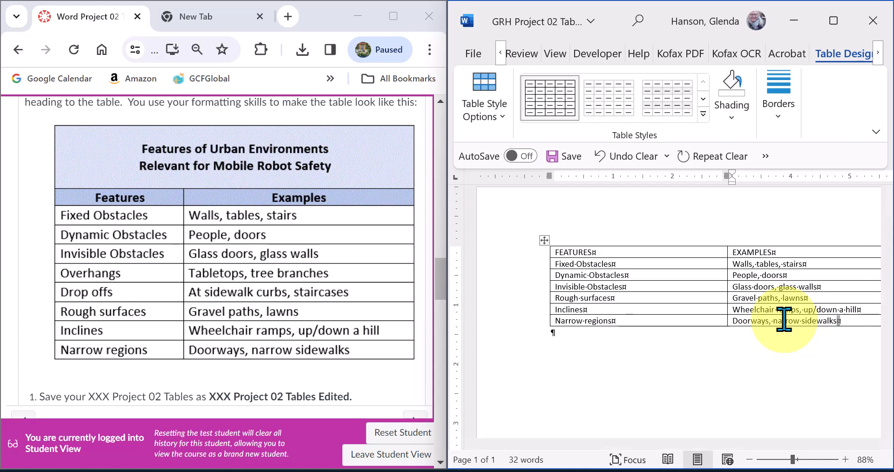
Save the table document to this PC under its current name using Save As.
left_click(473, 53)
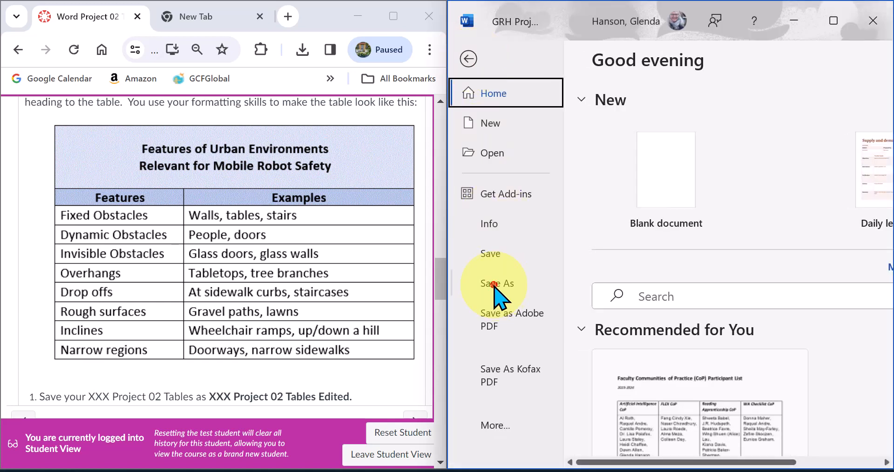
left_click(495, 288)
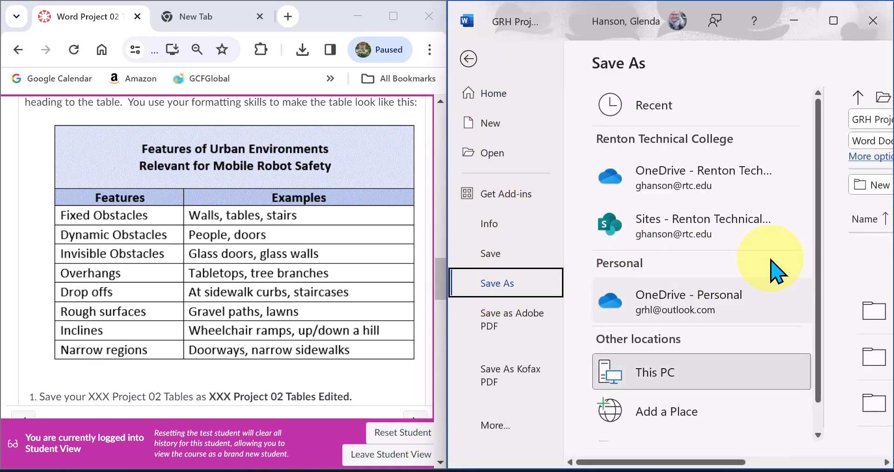
scroll(814, 335, "down", 1)
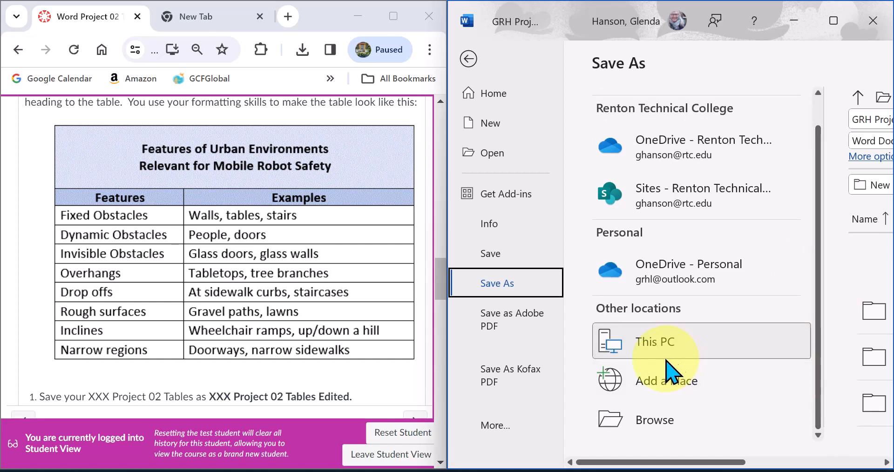
left_click(763, 378)
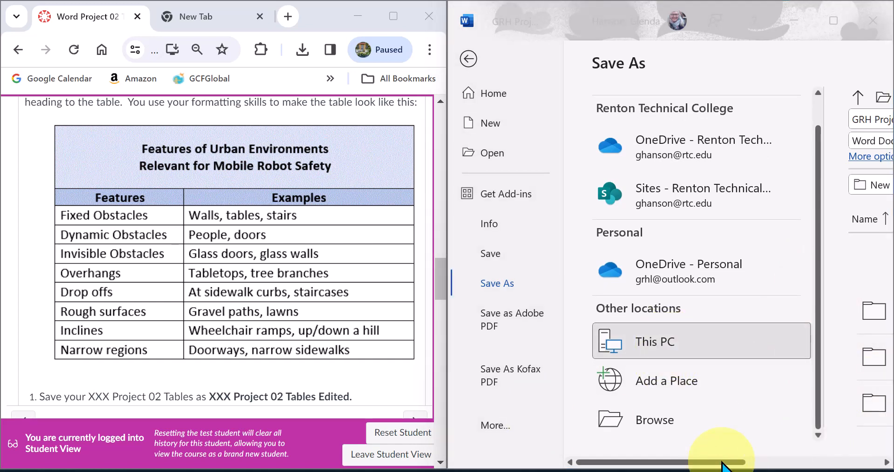
left_click_drag(742, 461, 880, 461)
left_click(828, 140)
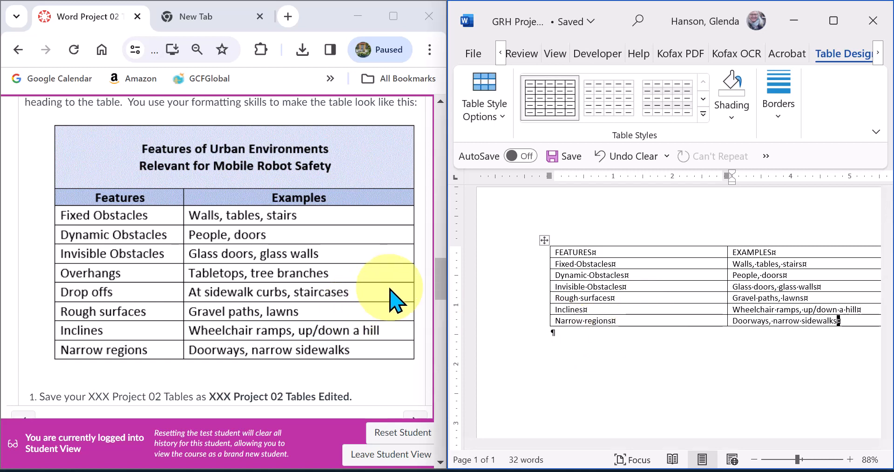
Minimize the browser, maximize the table document's window, and set the text of the whole table to 14 pt.
left_click(360, 17)
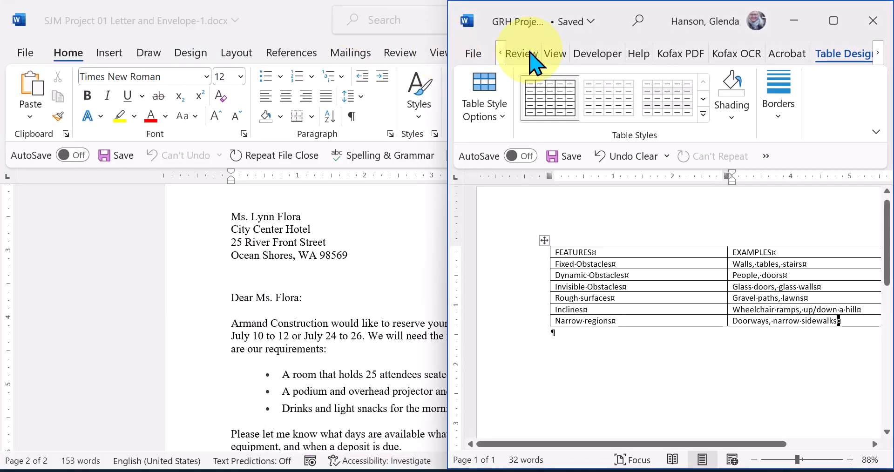
left_click(833, 20)
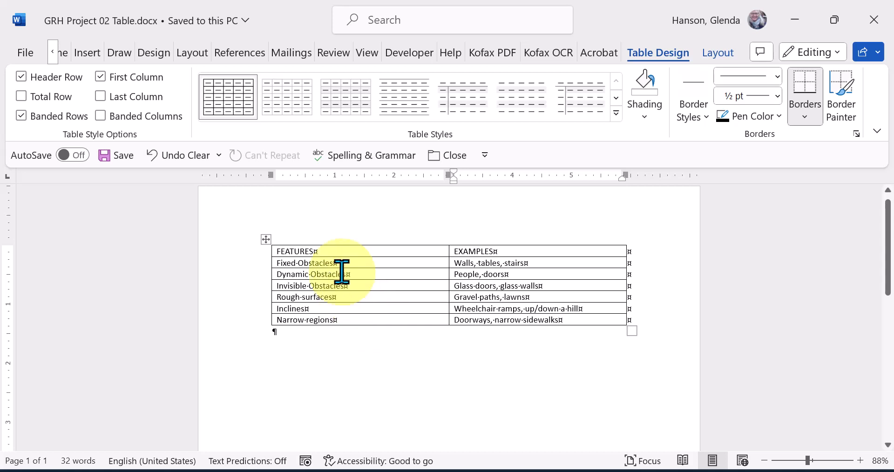
left_click_drag(271, 254, 526, 332)
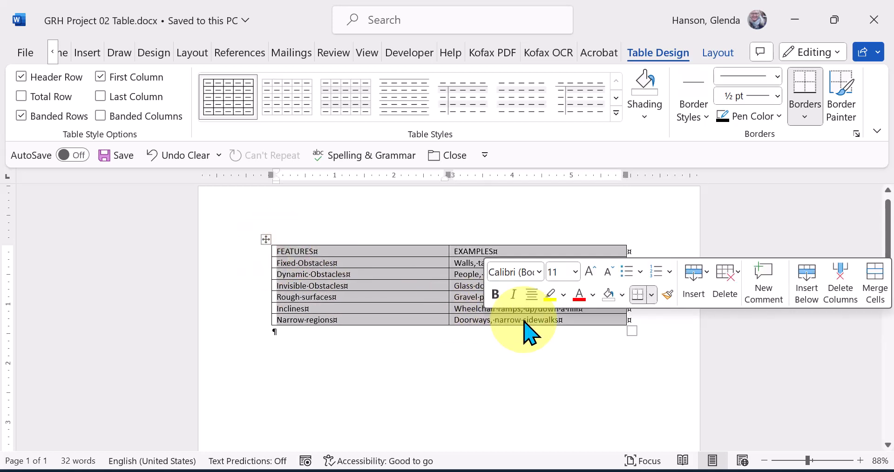
left_click(60, 58)
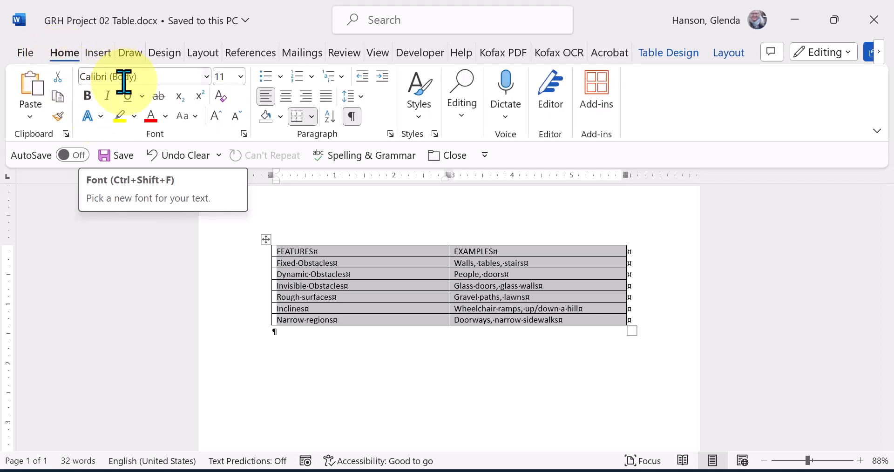
left_click(241, 79)
left_click(227, 195)
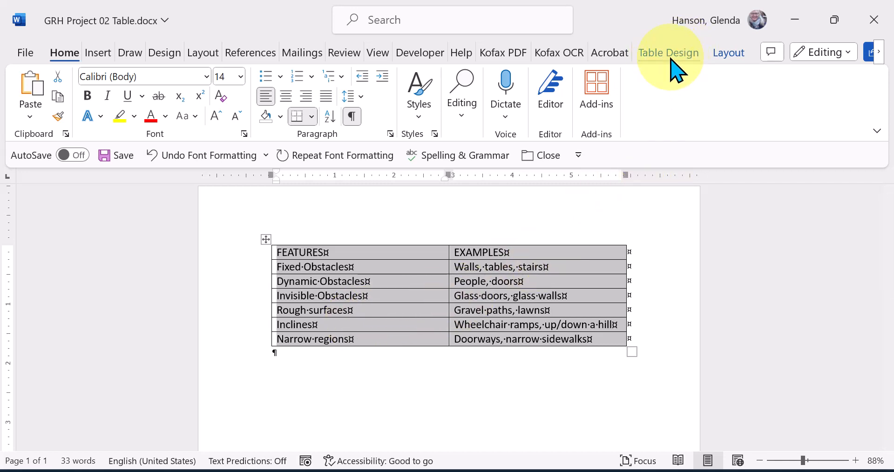
Set the height of all table rows to 0.5" and align the cell text Middle Left.
left_click(729, 53)
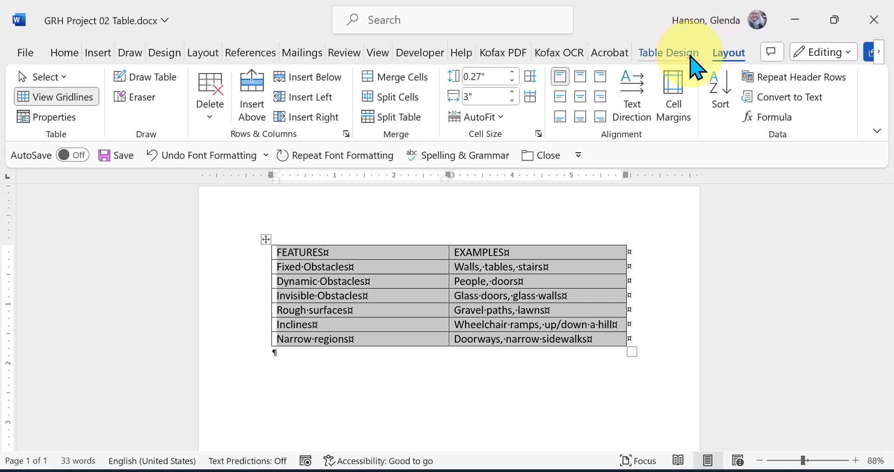
left_click(512, 83)
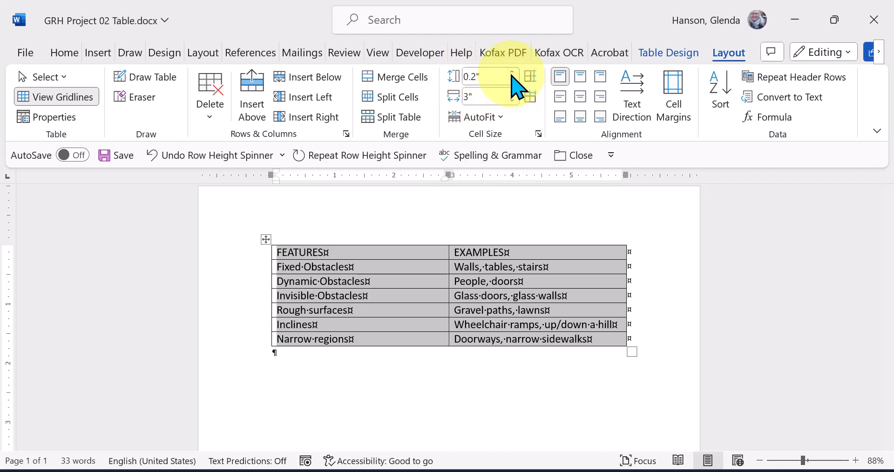
left_click(512, 74)
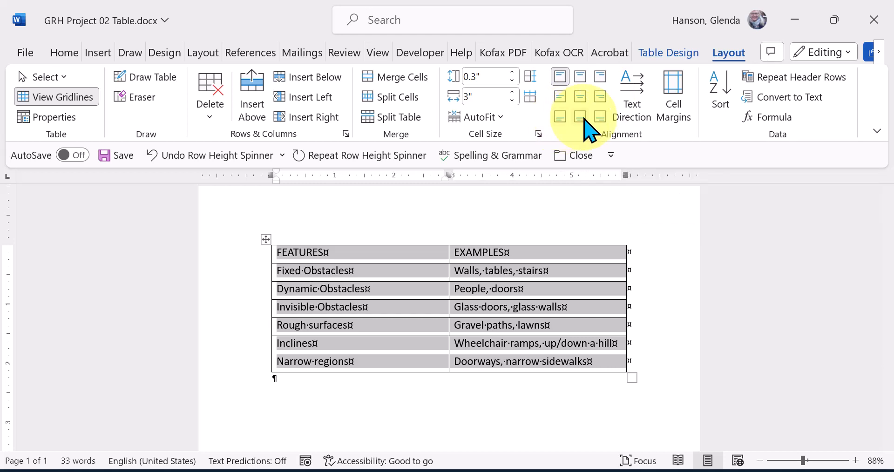
left_click(561, 98)
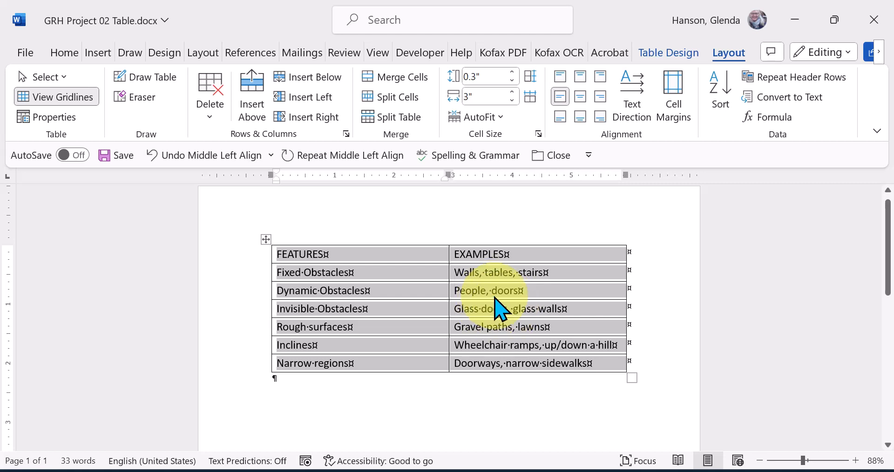
left_click(512, 74)
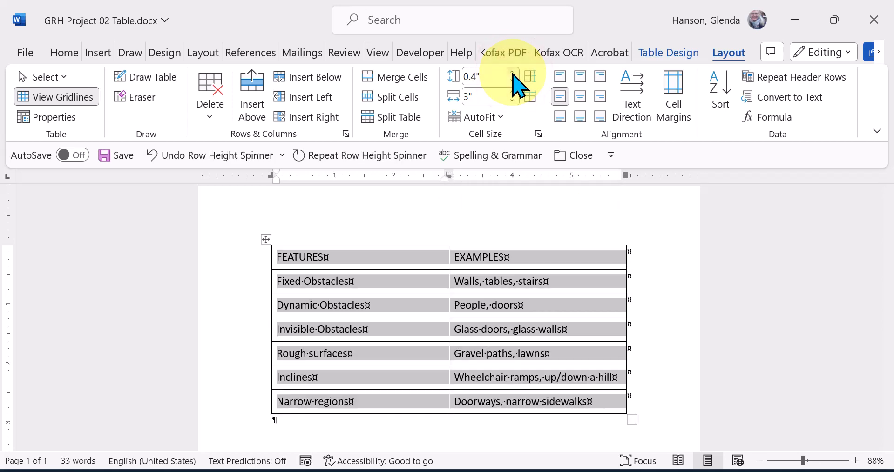
left_click(512, 74)
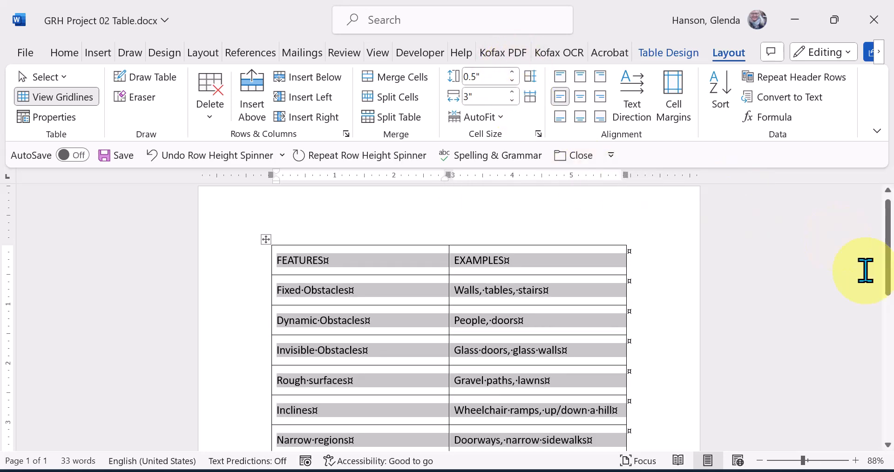
left_click_drag(888, 270, 888, 298)
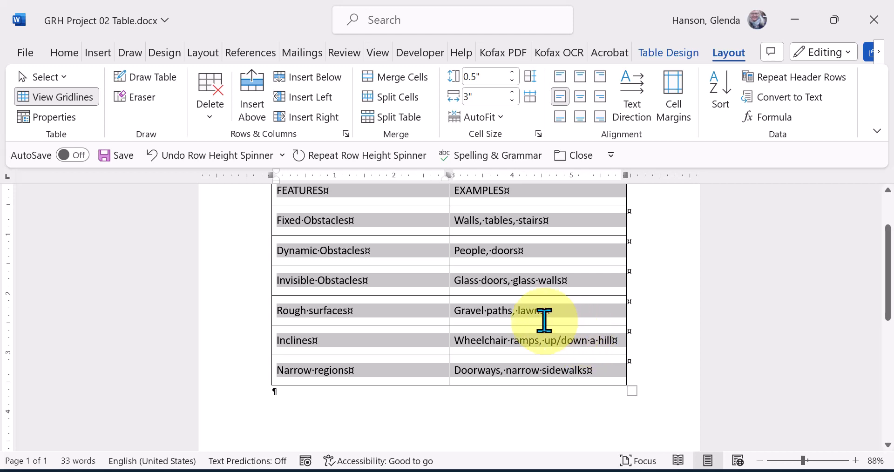
left_click_drag(887, 305, 886, 265)
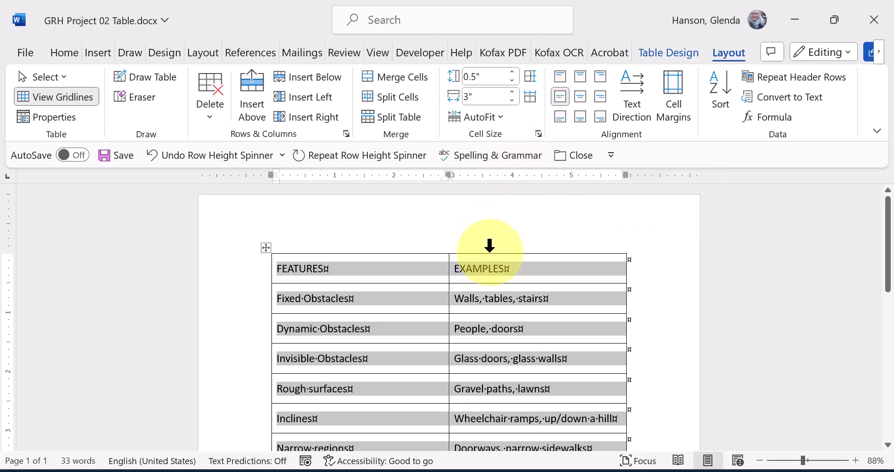
left_click(485, 321)
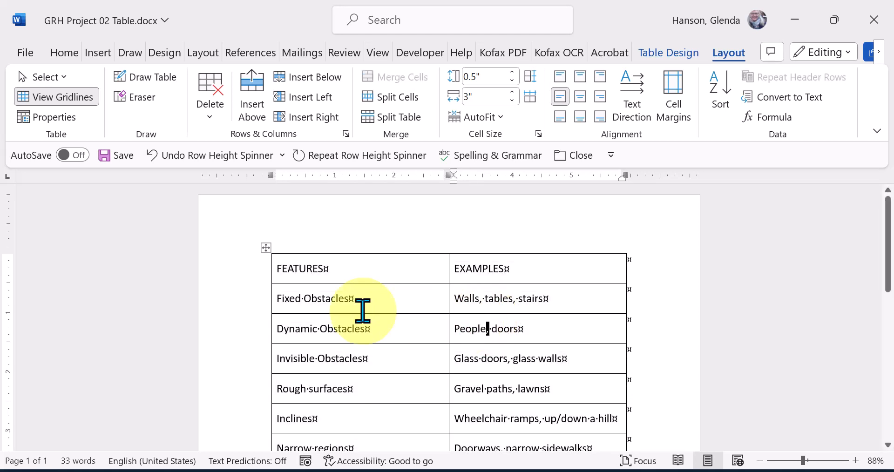
Insert a new row above the FEATURES and EXAMPLES row and merge its two cells into one.
left_click(248, 273)
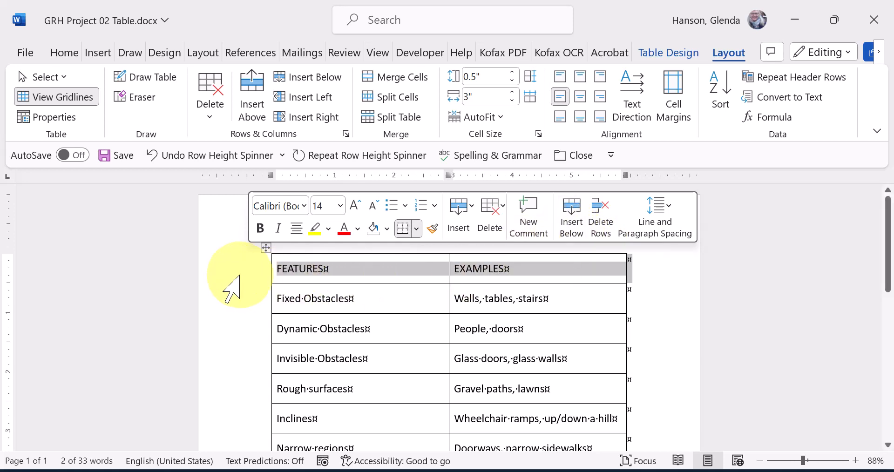
left_click(259, 271)
right_click(260, 274)
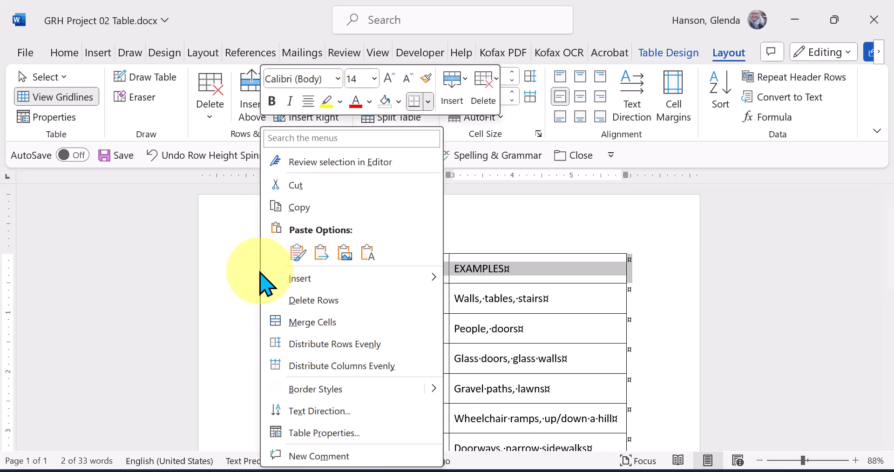
mouse_move(350, 278)
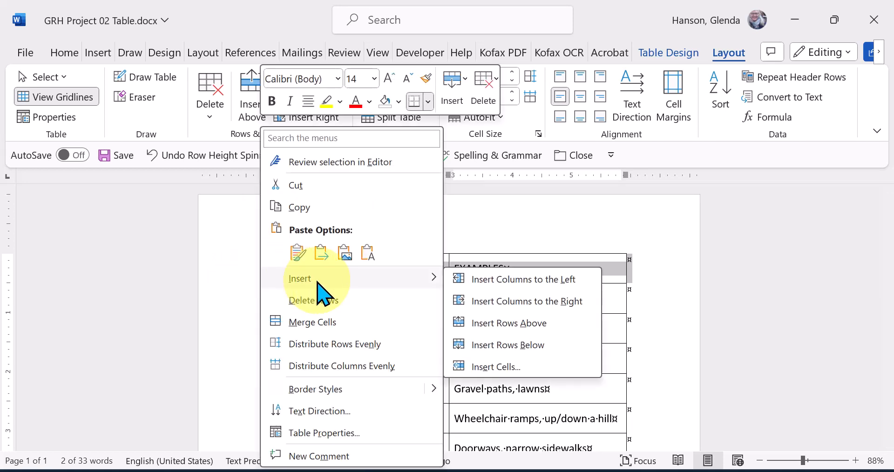
left_click(533, 326)
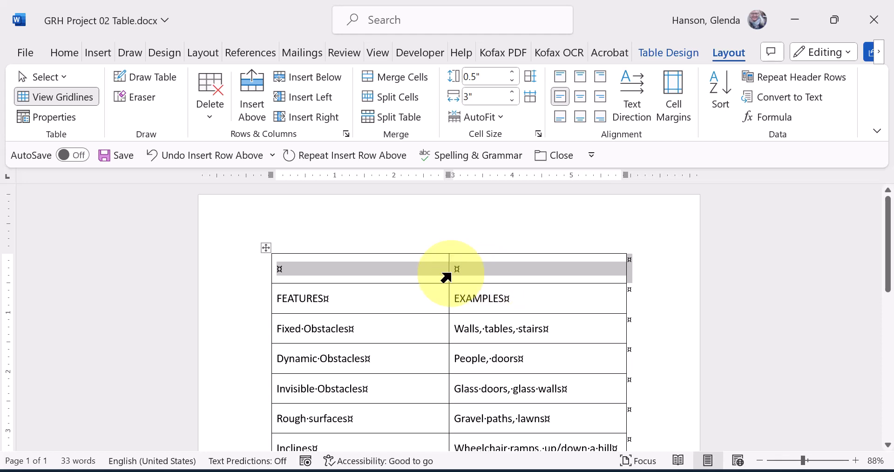
left_click(410, 79)
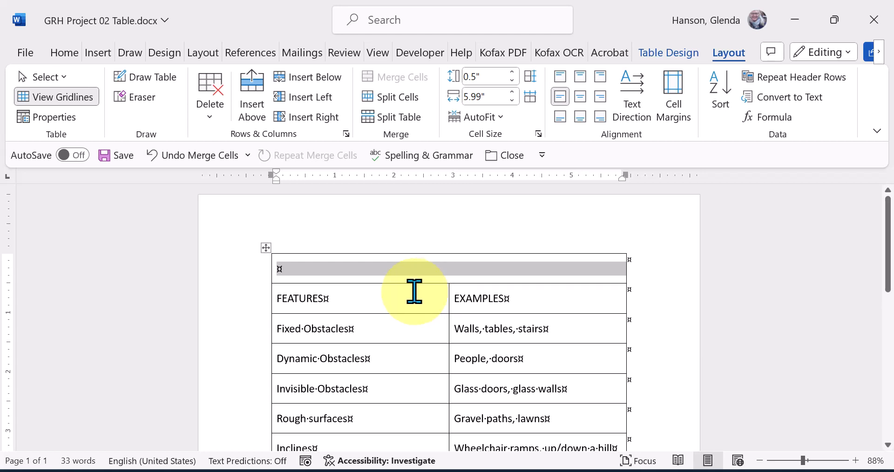
Enter the two-line title "Features of Urban Environments" and "Relevant for Mobile Robot Safety" in the merged top row of the table.
left_click(374, 274)
type("Feature")
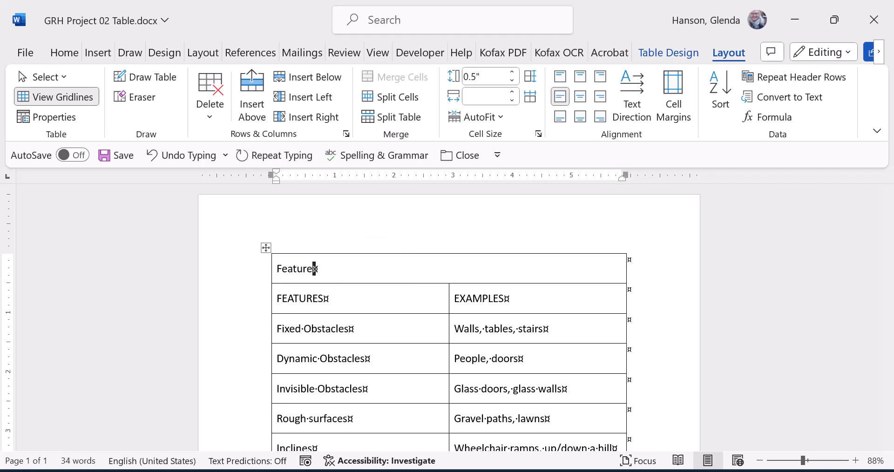
type("s of Urban Environments")
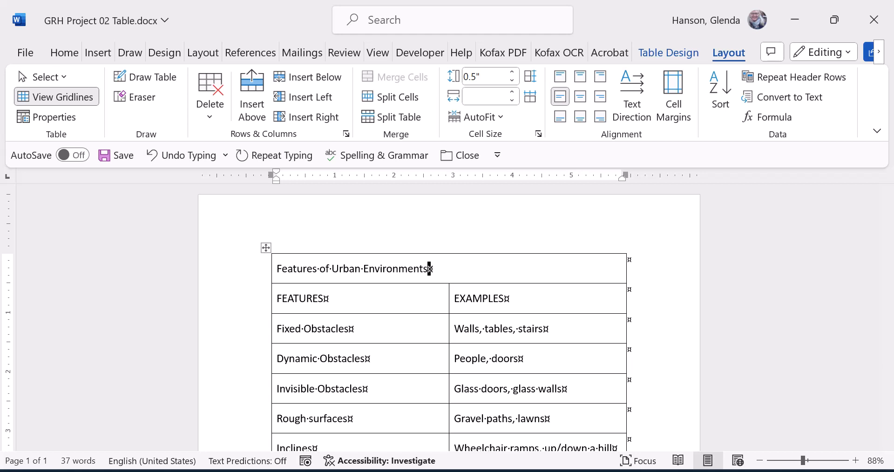
key("Return")
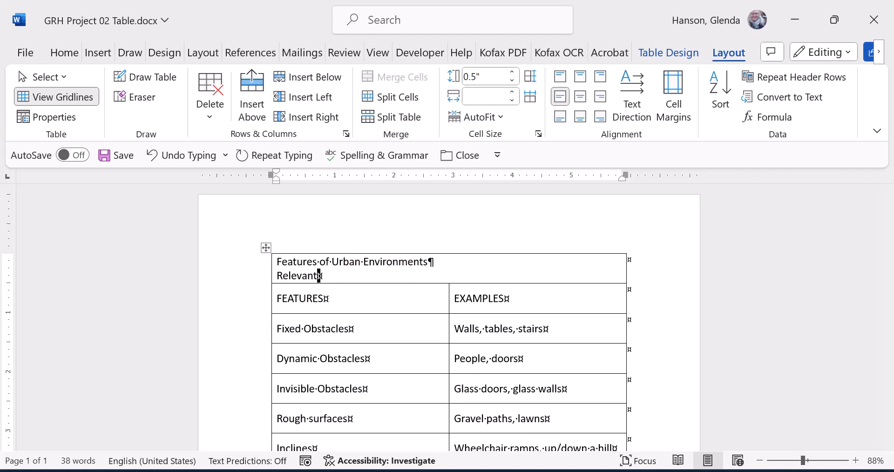
type("Relevant for Mobile Robot Safety")
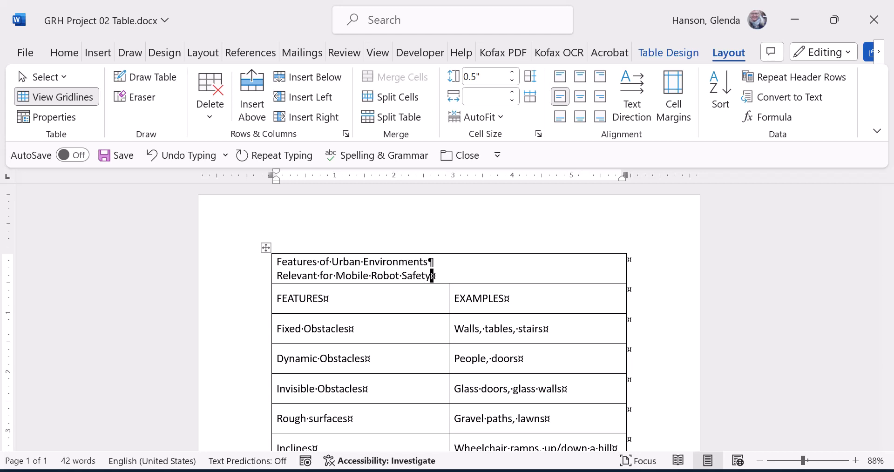
key("Return")
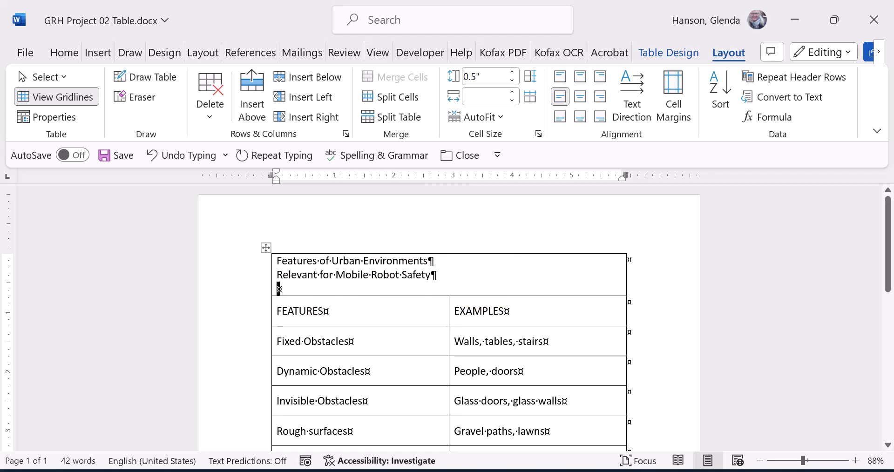
key("BackSpace")
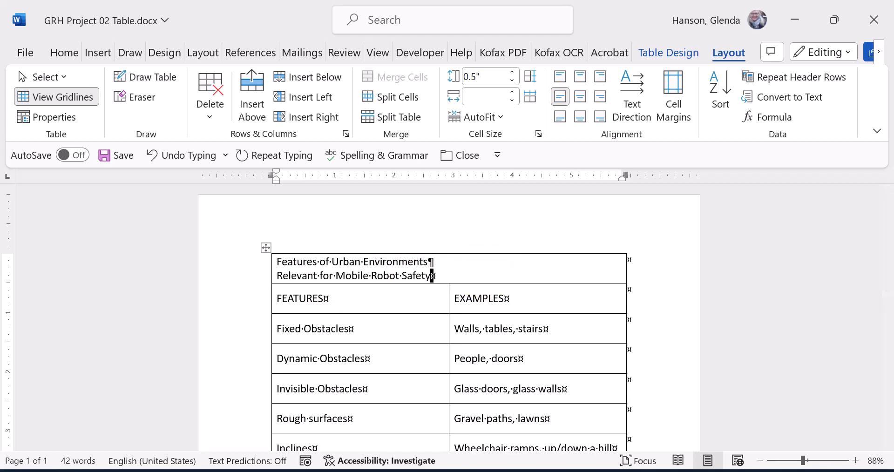
Set the title row's height to 1" and align its text Middle Center.
left_click(513, 73)
left_click(513, 73)
left_click(513, 73)
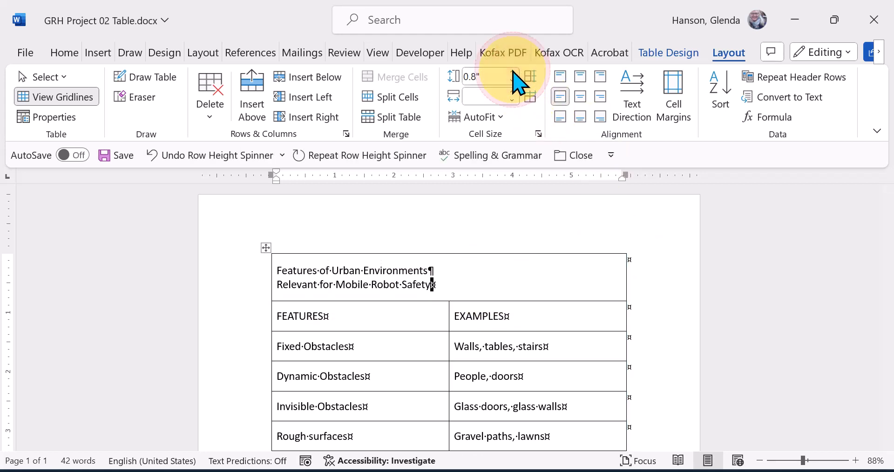
left_click(513, 73)
left_click(512, 73)
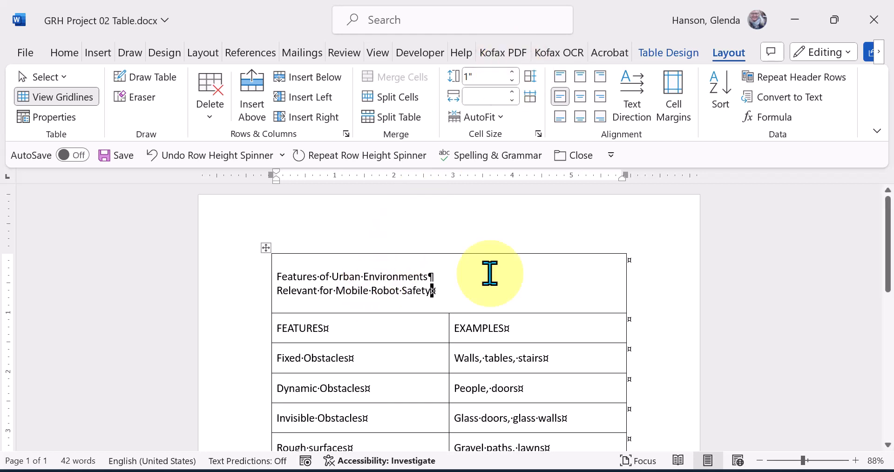
left_click(582, 98)
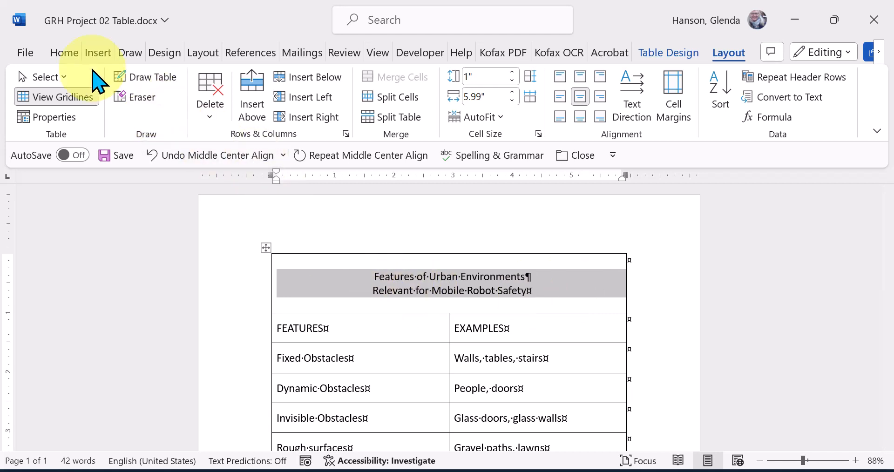
Make the two title lines bold.
left_click(66, 54)
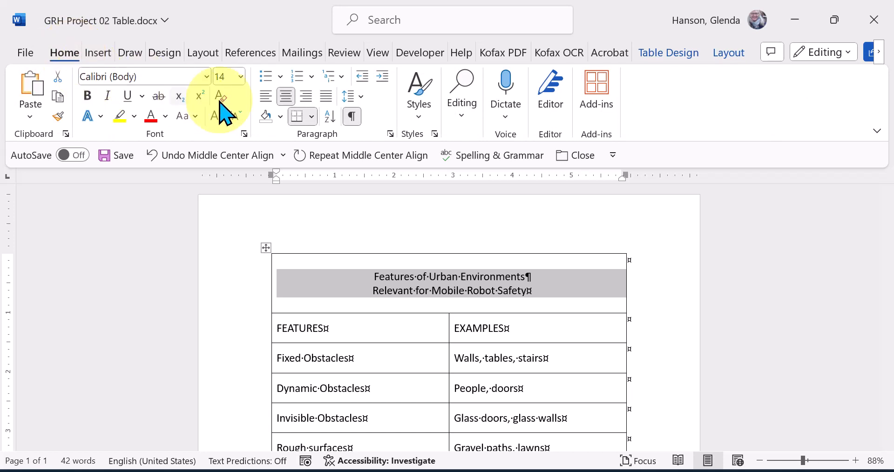
left_click(86, 95)
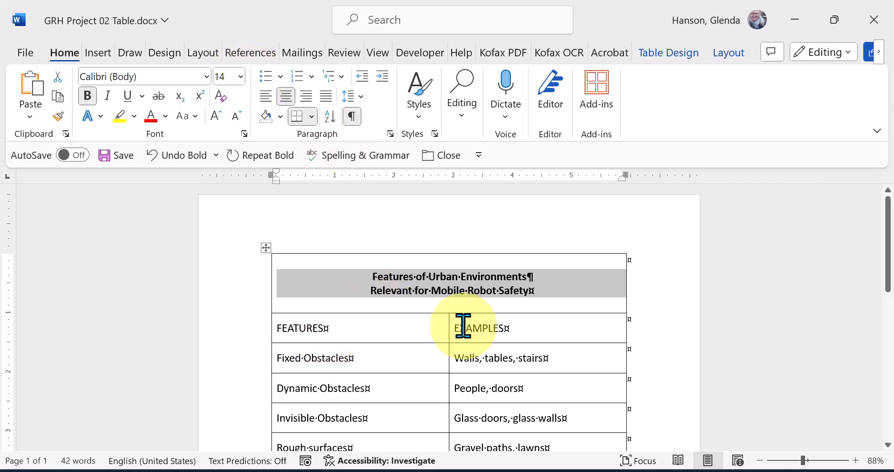
left_click(531, 278)
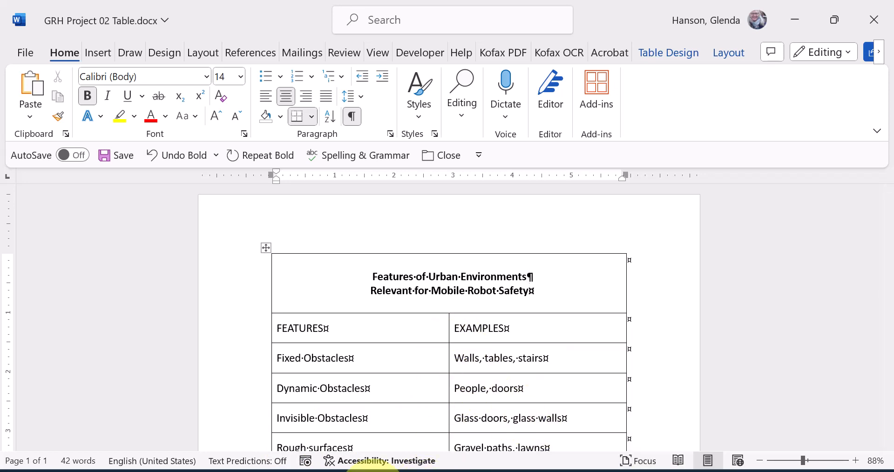
Compare the table's rows with the sample table on the browser's assignment page and return to the table document.
left_click(512, 418)
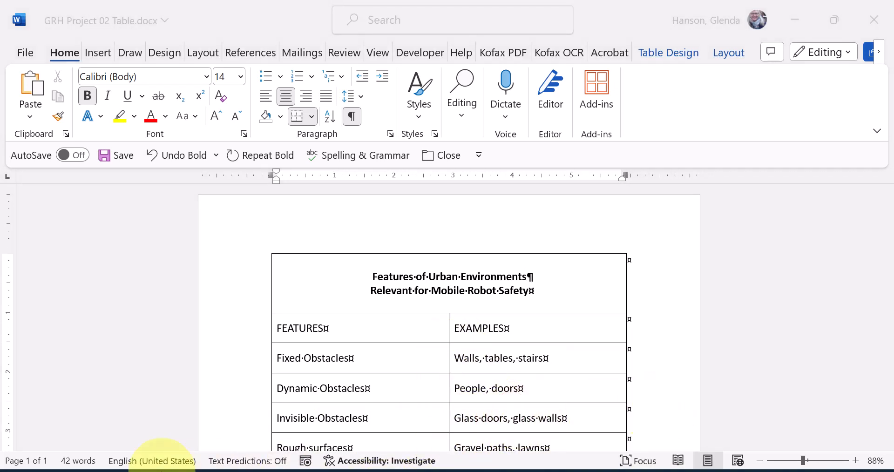
mouse_move(175, 463)
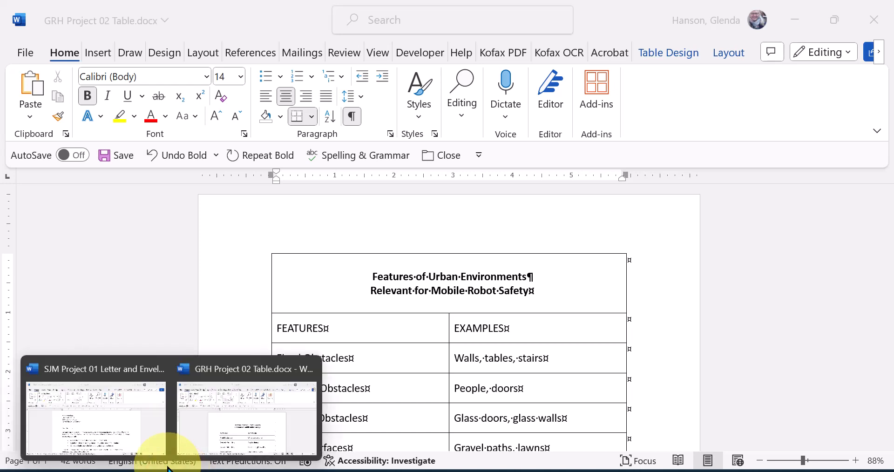
left_click(124, 441)
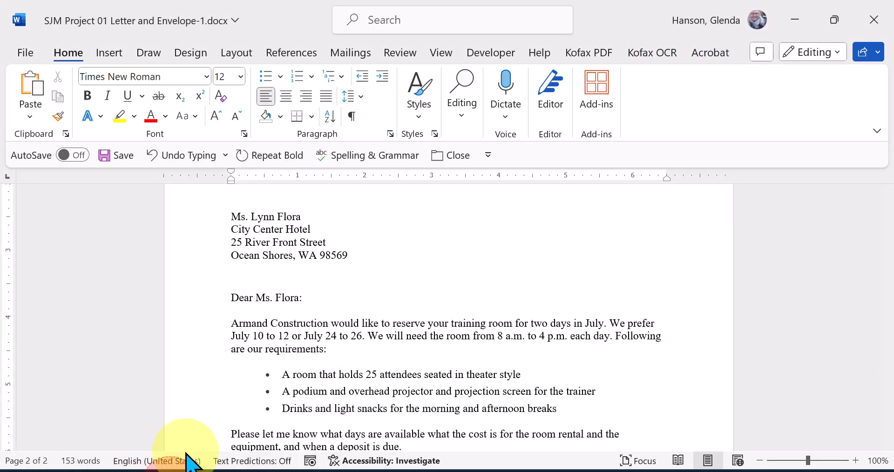
mouse_move(177, 468)
left_click(235, 439)
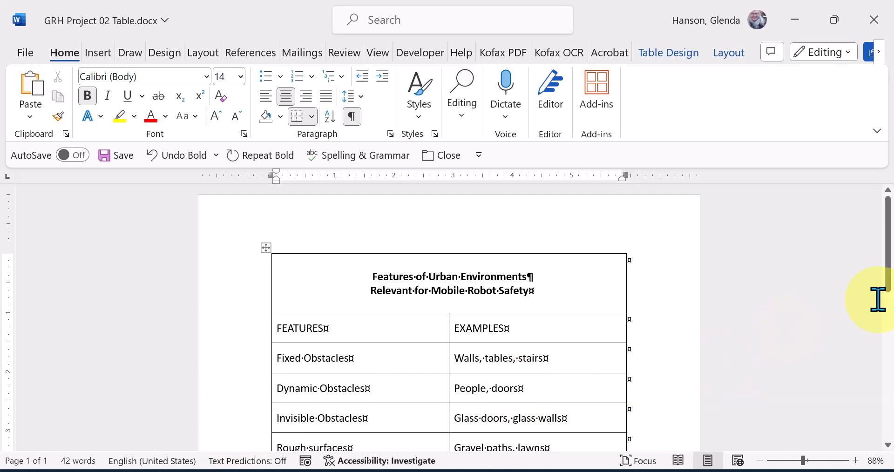
left_click_drag(888, 279, 889, 348)
left_click(414, 471)
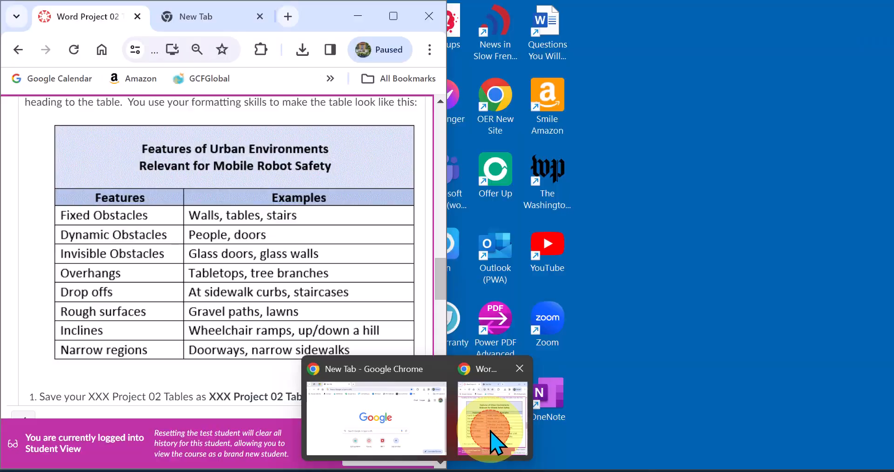
left_click(484, 440)
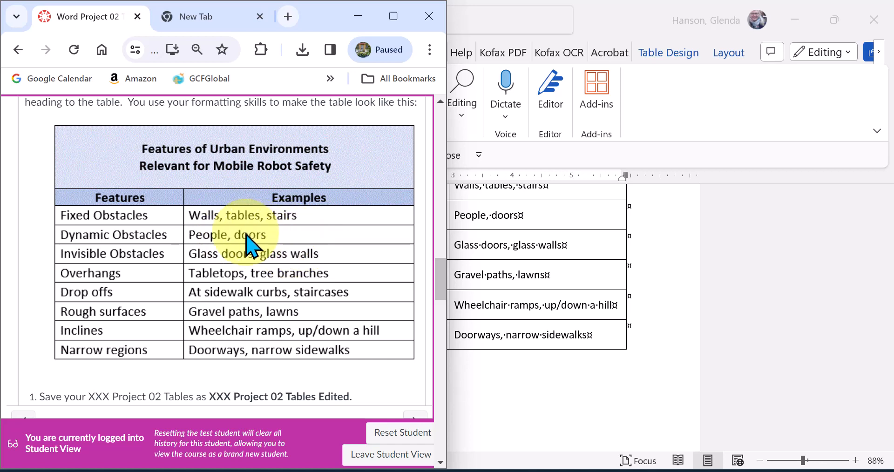
left_click(551, 319)
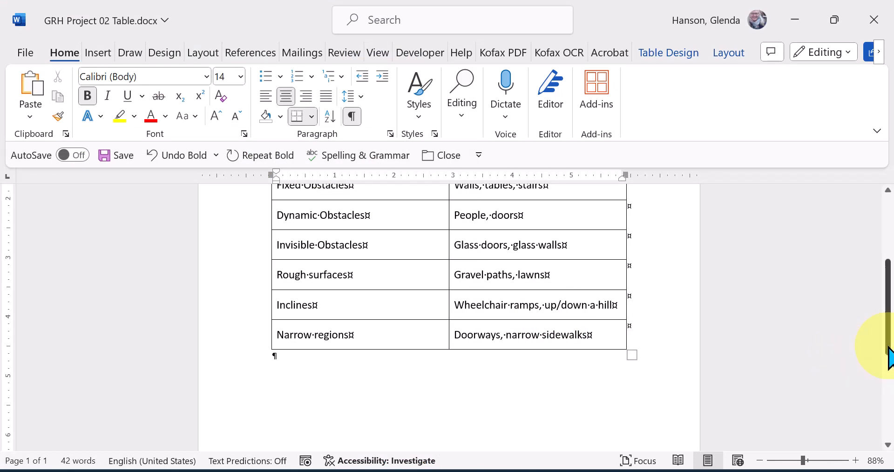
Try a red font color on the two title lines and set the text back to black.
left_click_drag(888, 347, 884, 299)
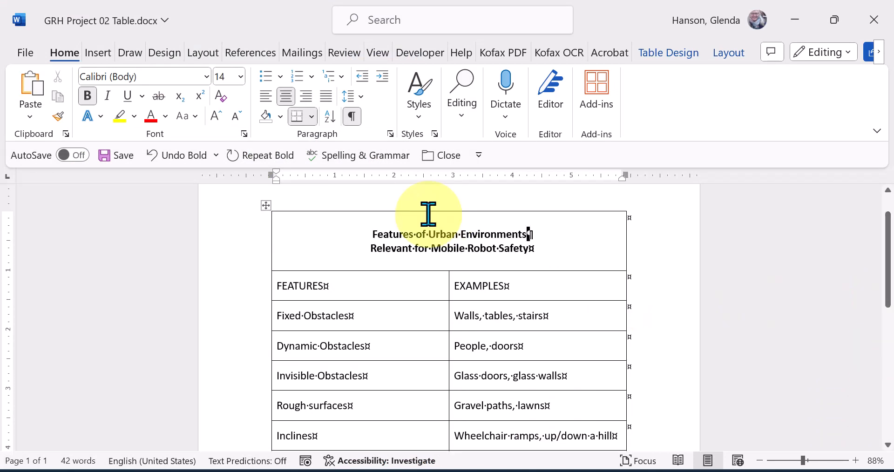
left_click_drag(312, 225, 550, 250)
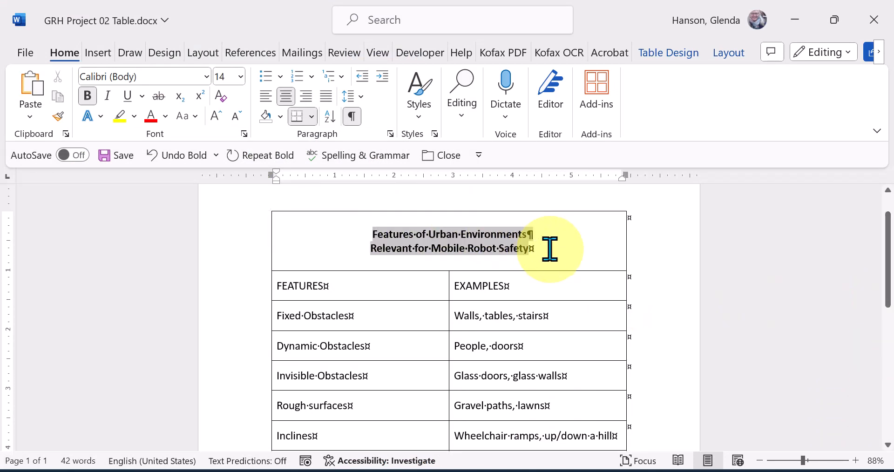
left_click(565, 254)
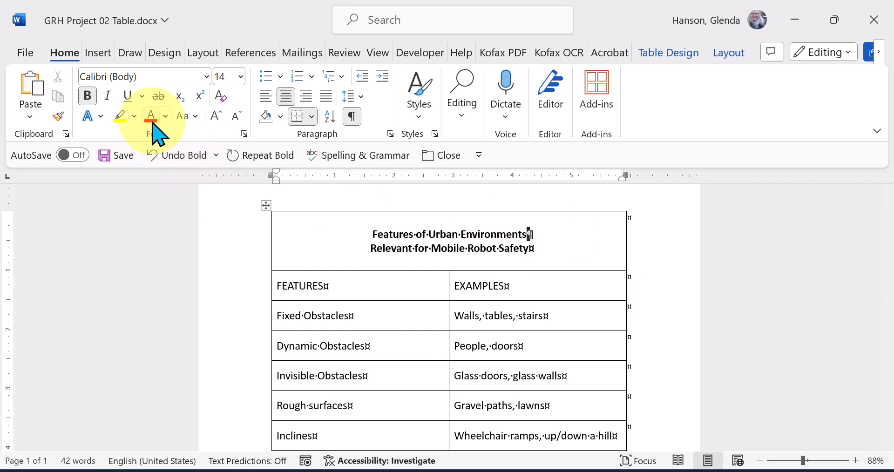
left_click_drag(373, 232, 539, 250)
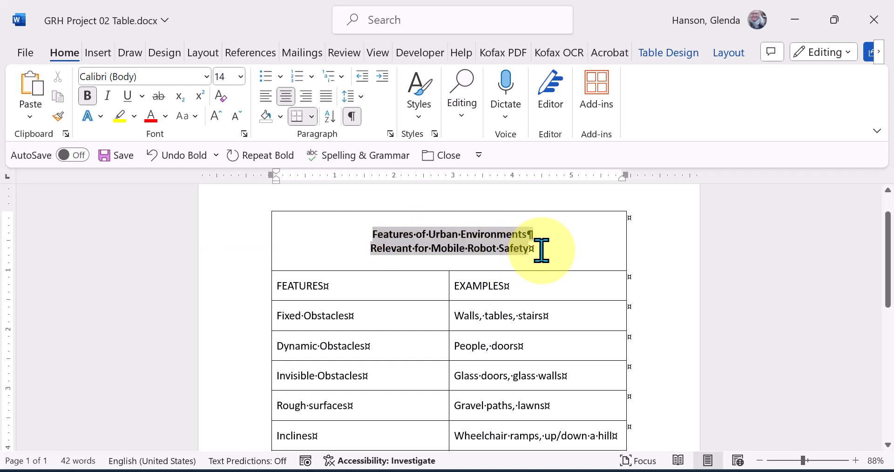
left_click(153, 120)
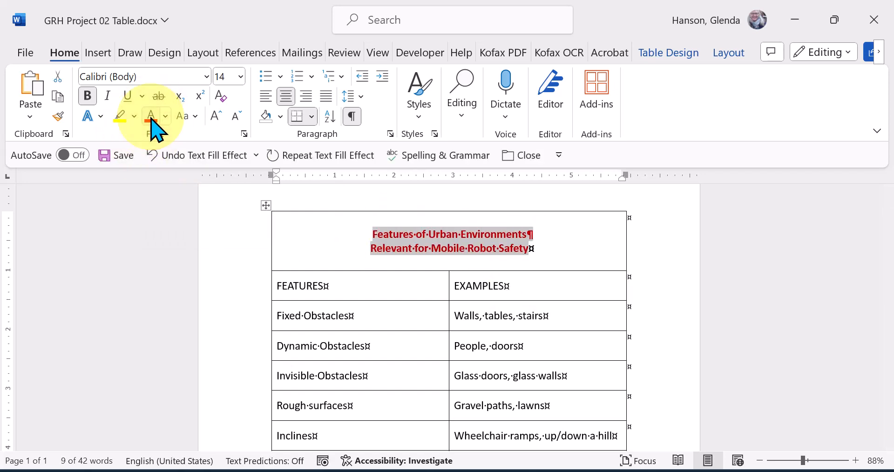
left_click(165, 116)
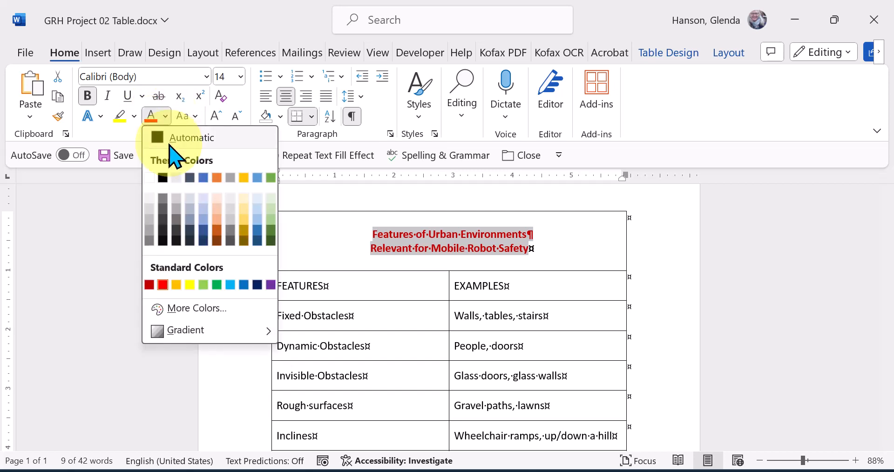
left_click(162, 177)
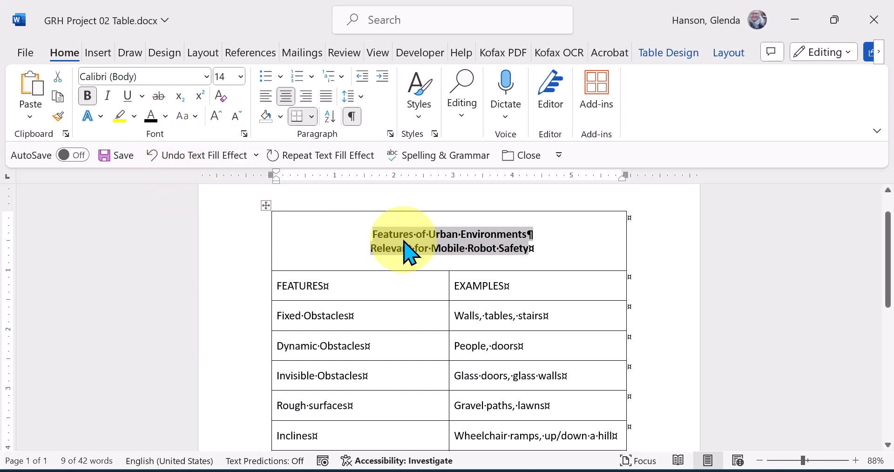
Shade the title row light blue and the FEATURES and EXAMPLES header row a darker, medium blue.
left_click(281, 117)
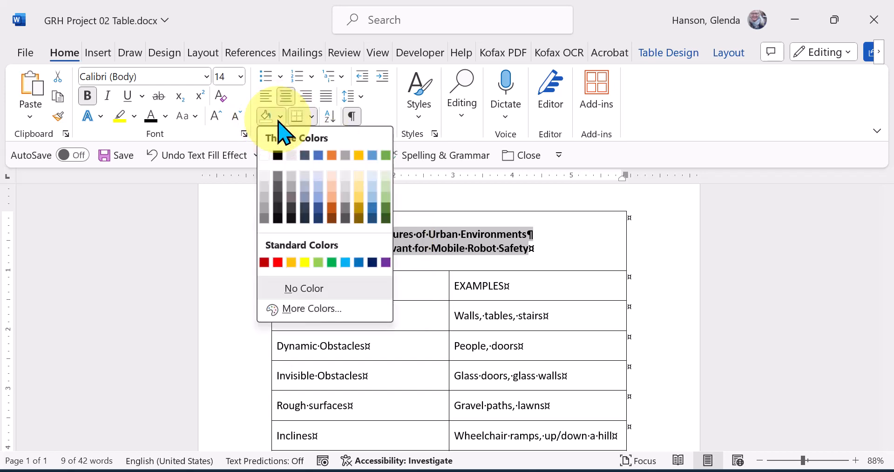
left_click(372, 189)
left_click_drag(289, 288, 474, 288)
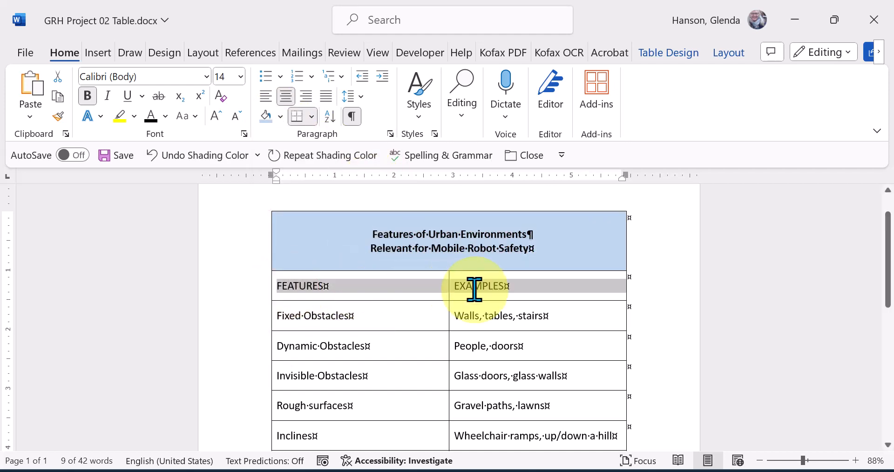
left_click(280, 116)
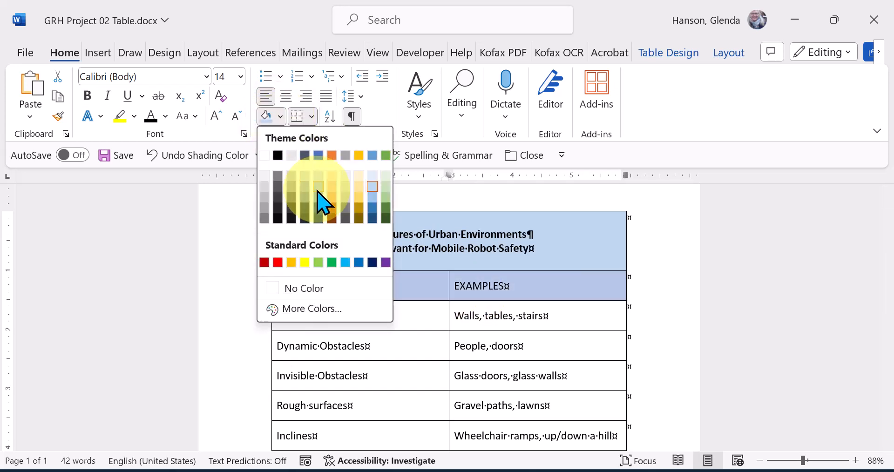
left_click(316, 200)
left_click(432, 286)
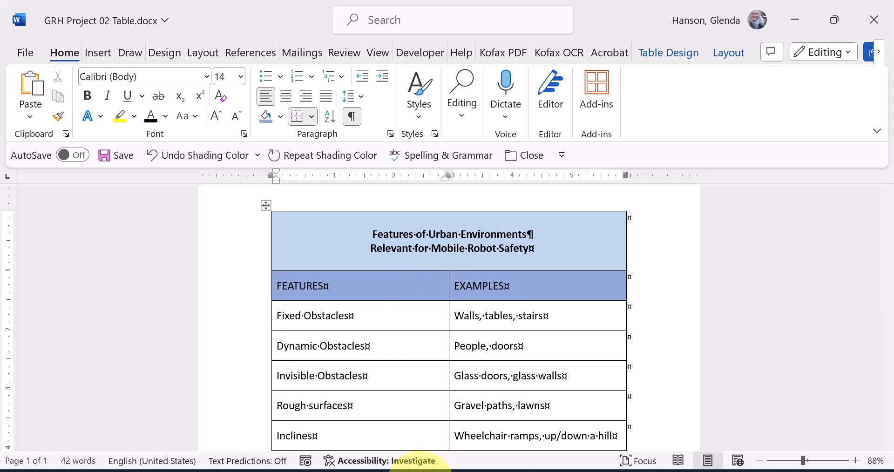
Review the sample table and numbered formatting instructions on the browser's assignment page and return to the table document.
mouse_move(420, 470)
mouse_move(510, 458)
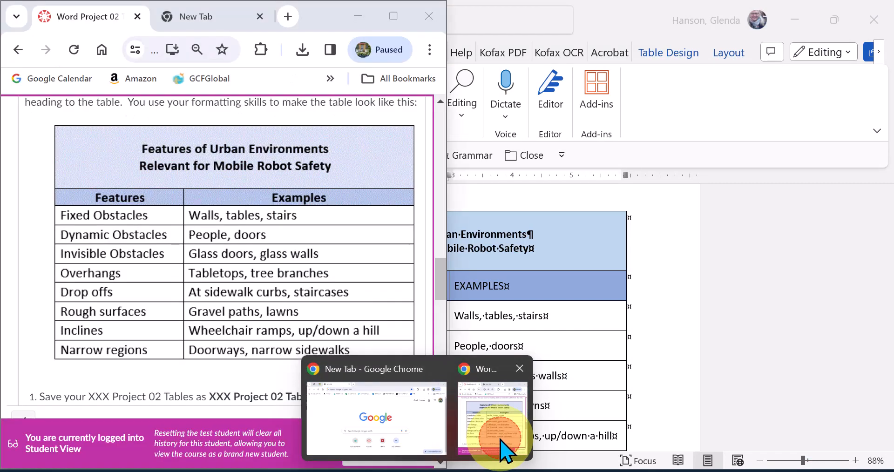
left_click(502, 446)
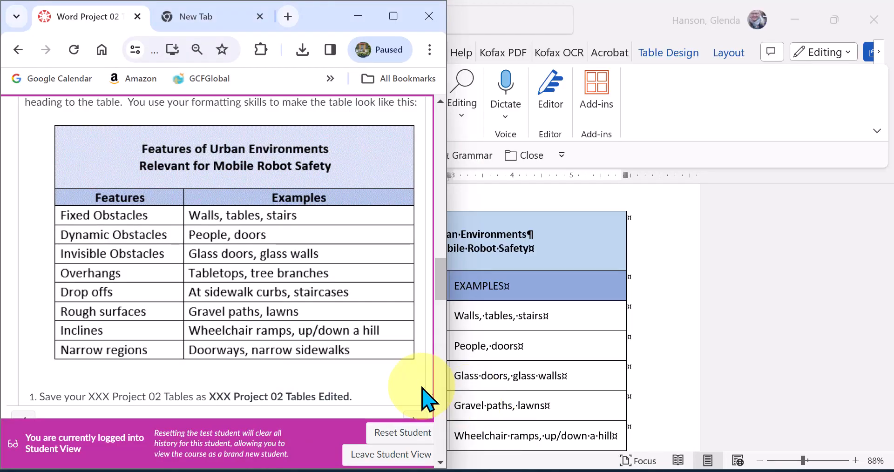
scroll(443, 285, "down", 2)
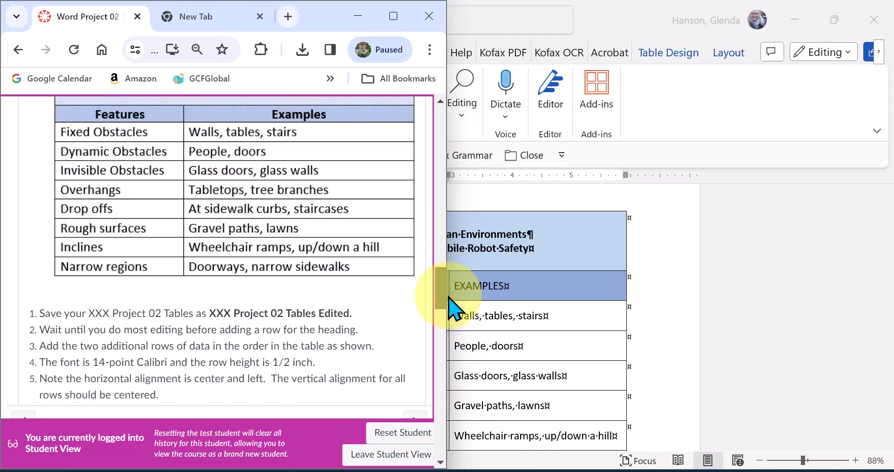
scroll(444, 298, "down", 4)
scroll(445, 298, "up", 6)
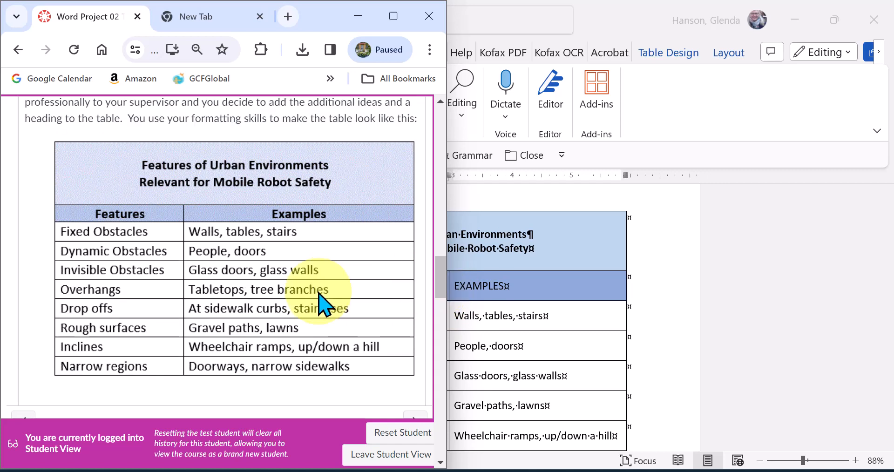
left_click(522, 344)
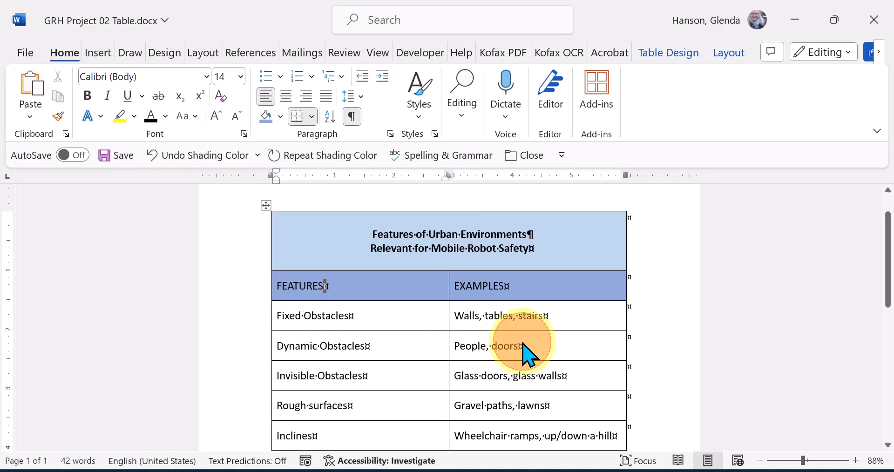
Bold and center the FEATURES and EXAMPLES headings in the table's header row.
left_click_drag(278, 284, 494, 288)
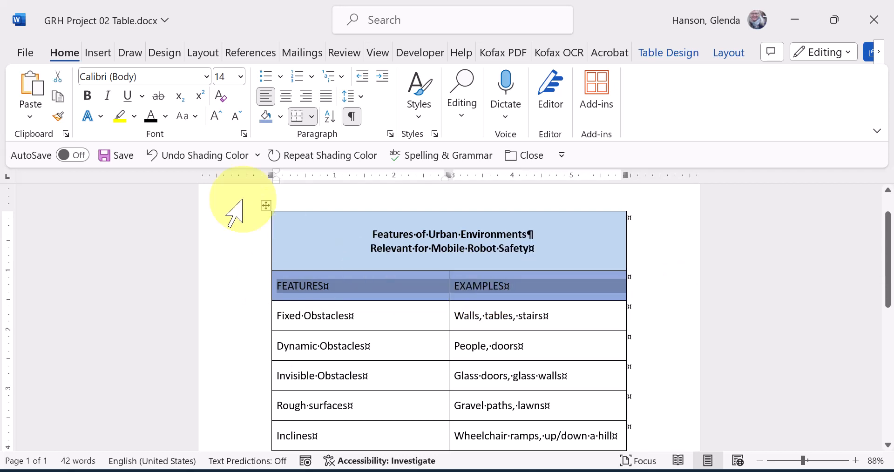
left_click(88, 96)
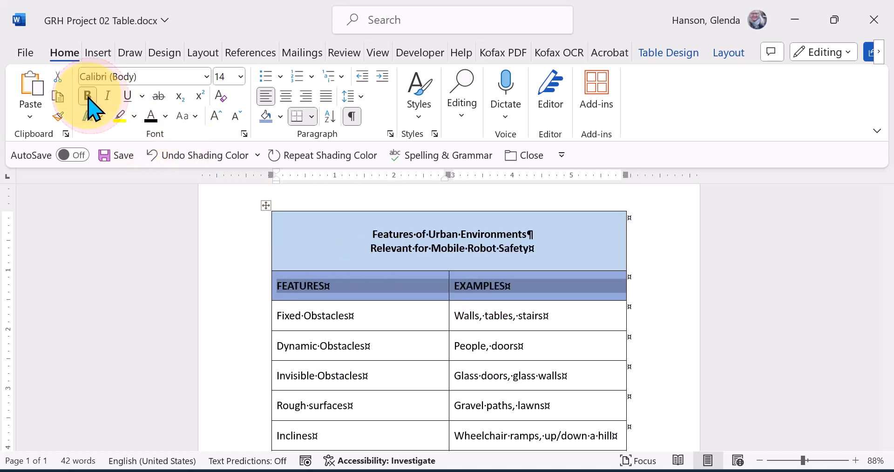
left_click(286, 98)
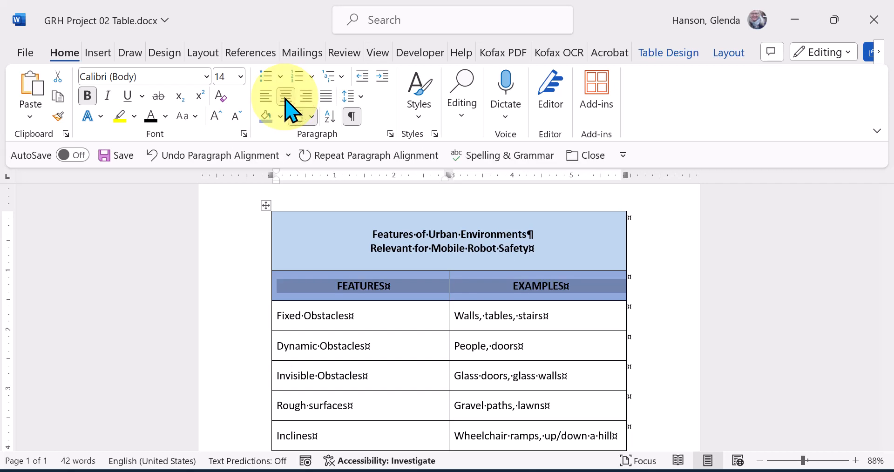
left_click(524, 249)
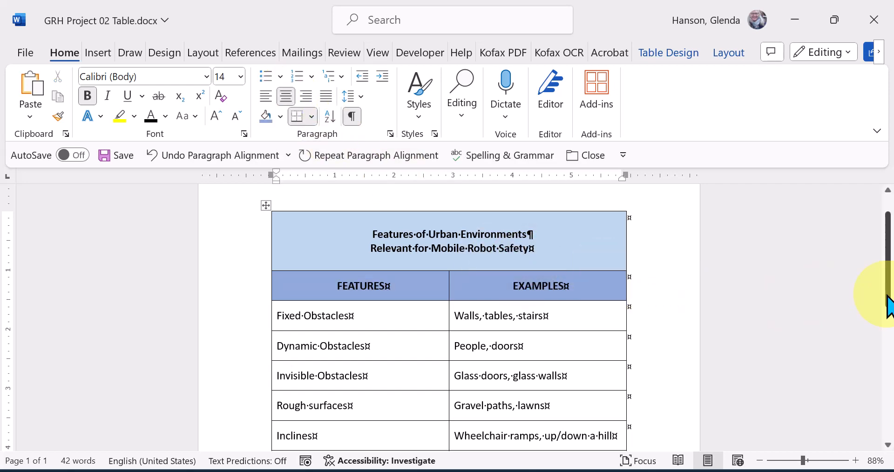
Save the table document under its current name and check the file path in the page footer.
mouse_move(888, 294)
left_mouse_down()
mouse_move(887, 332)
mouse_move(886, 307)
left_mouse_up()
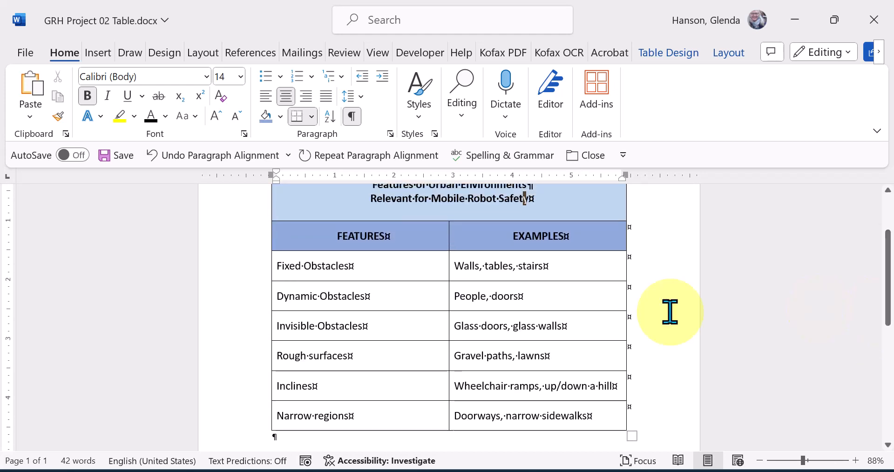
left_click(23, 53)
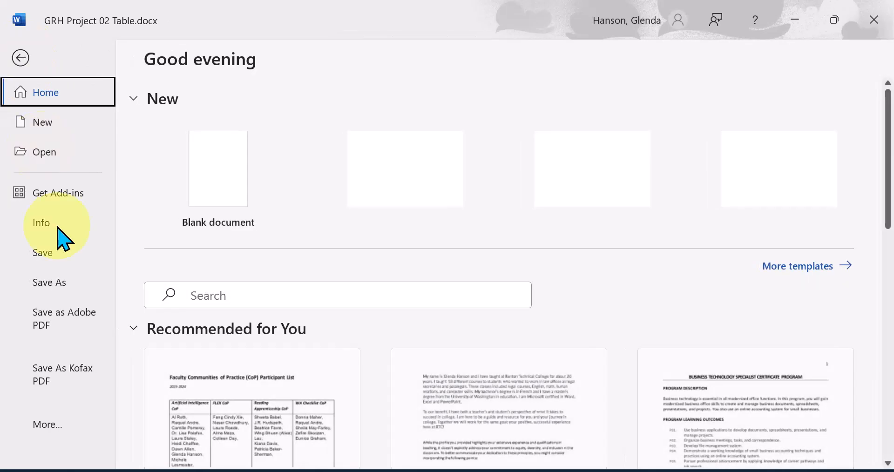
left_click(61, 289)
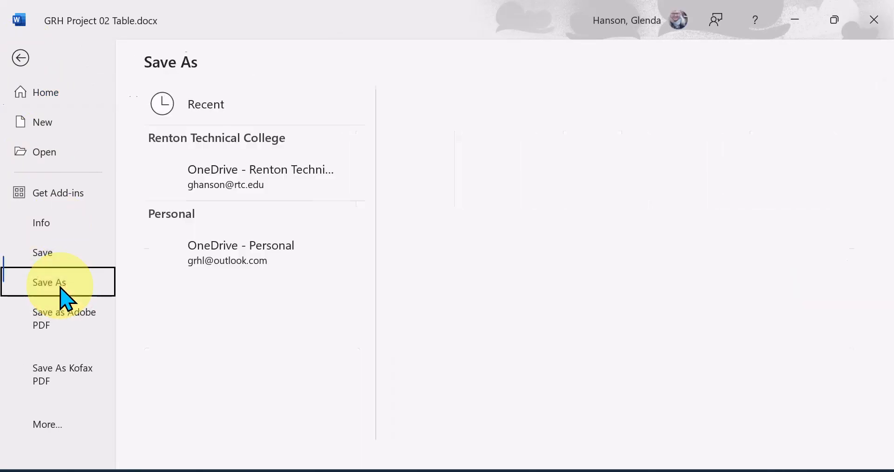
left_click(813, 145)
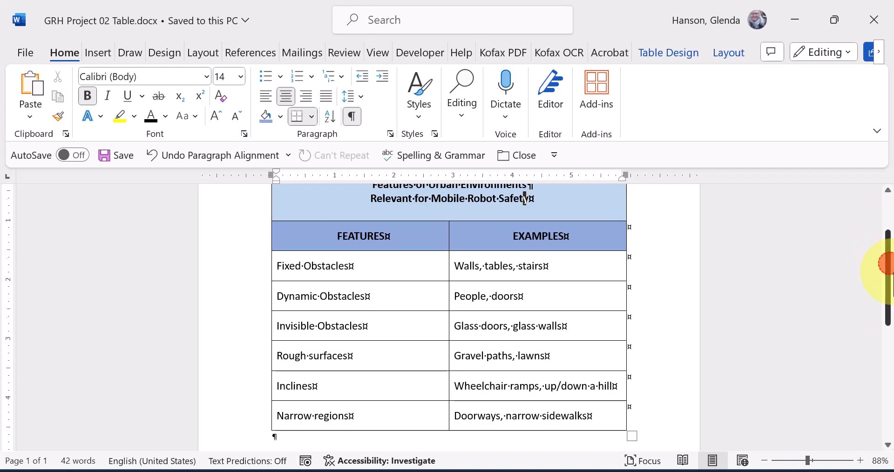
left_click_drag(885, 259, 885, 355)
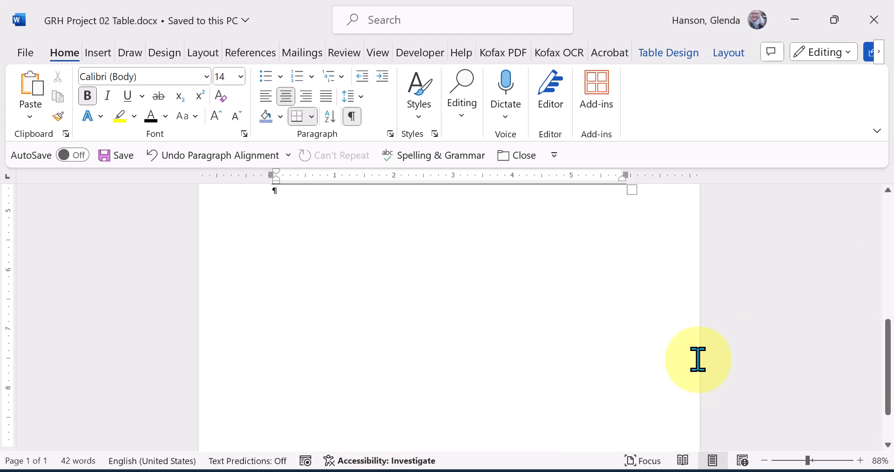
left_click_drag(884, 398, 884, 429)
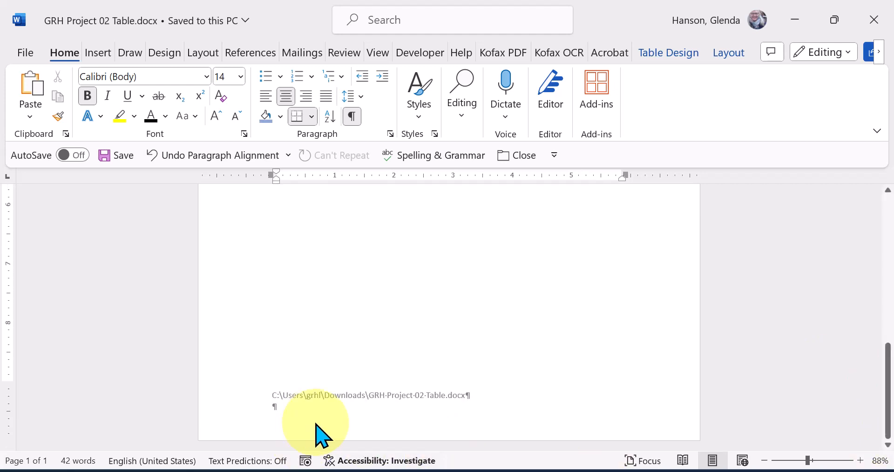
left_click_drag(889, 412, 883, 268)
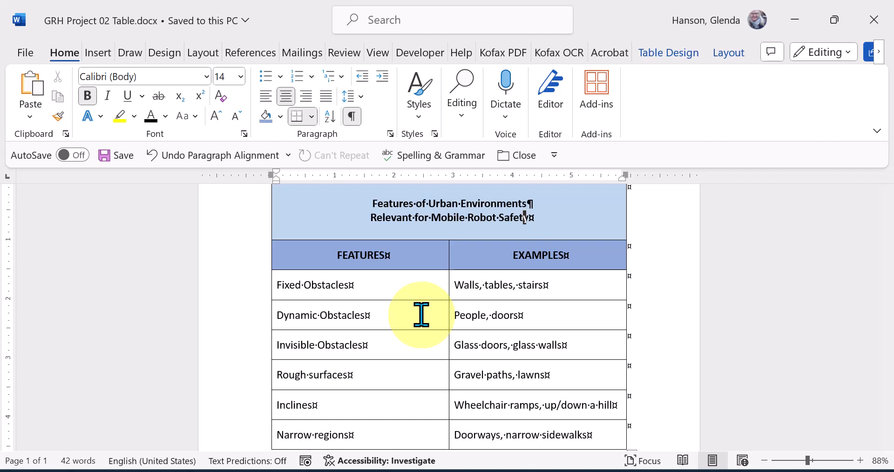
Save a copy of the document in Downloads as "GRH Project 02 Table Edited" in Word Document format.
left_click(24, 53)
left_click(54, 286)
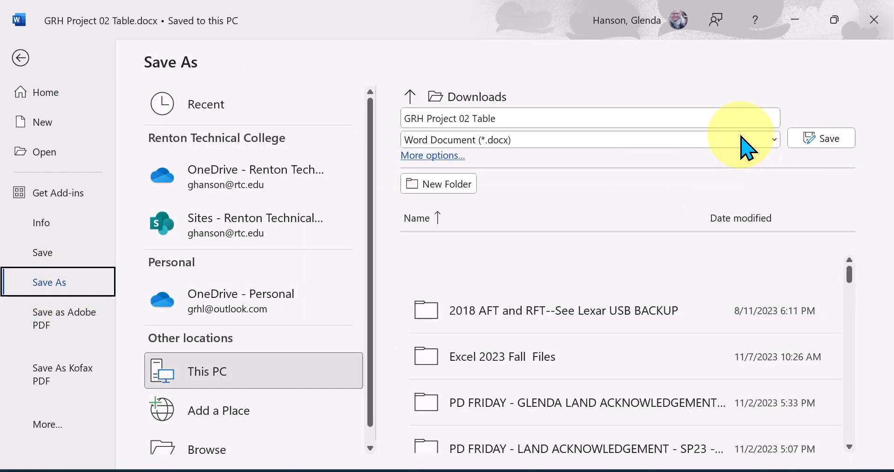
left_click(618, 116)
left_click(617, 116)
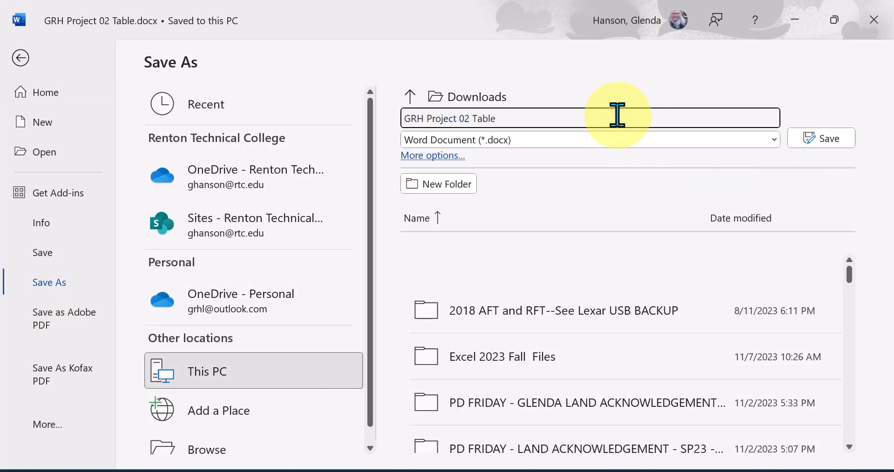
type("Edited")
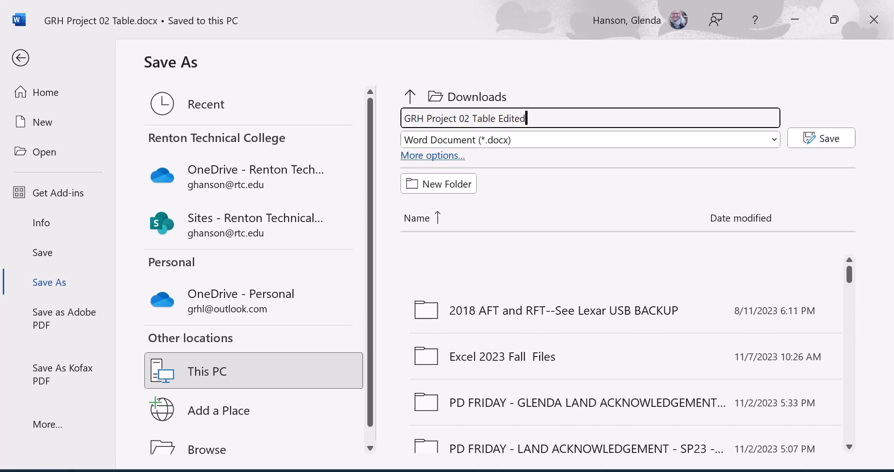
left_click(850, 145)
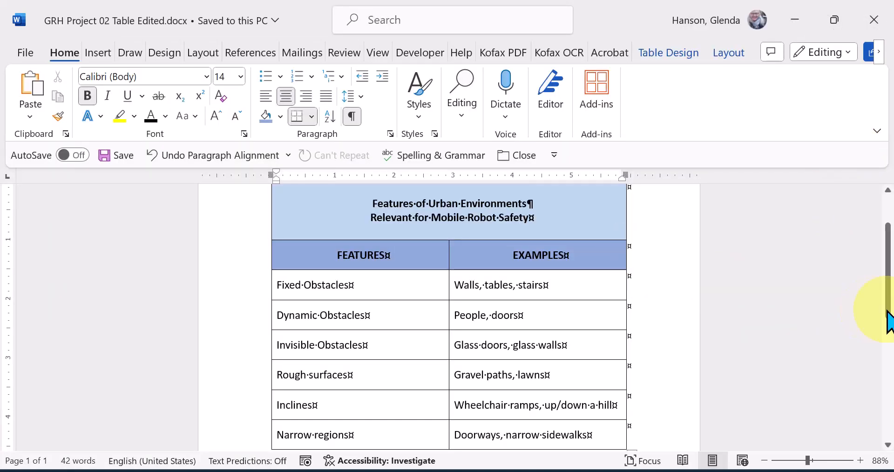
scroll(888, 322, "down", 1)
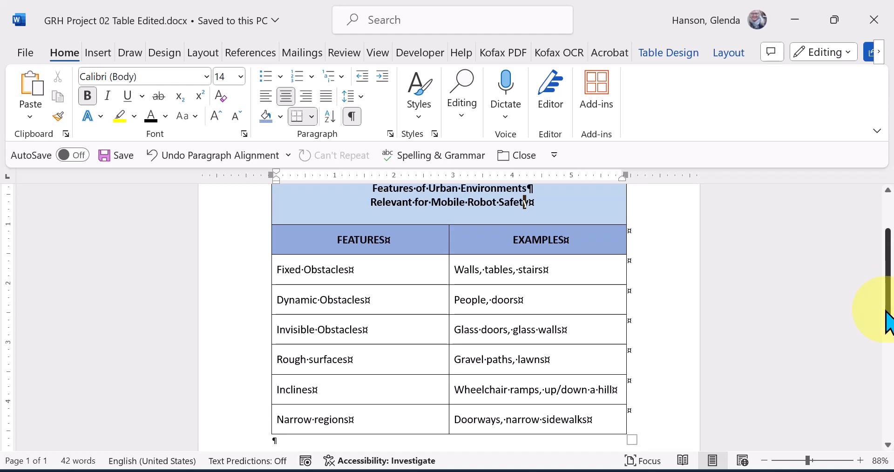